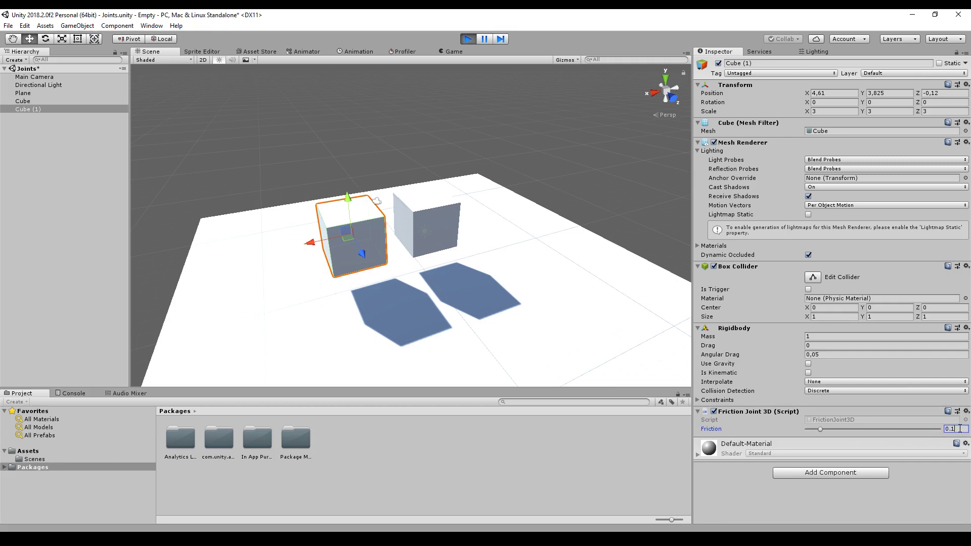
Select the second cube, Cube, and nudge it to the right along X.
left_click(417, 219)
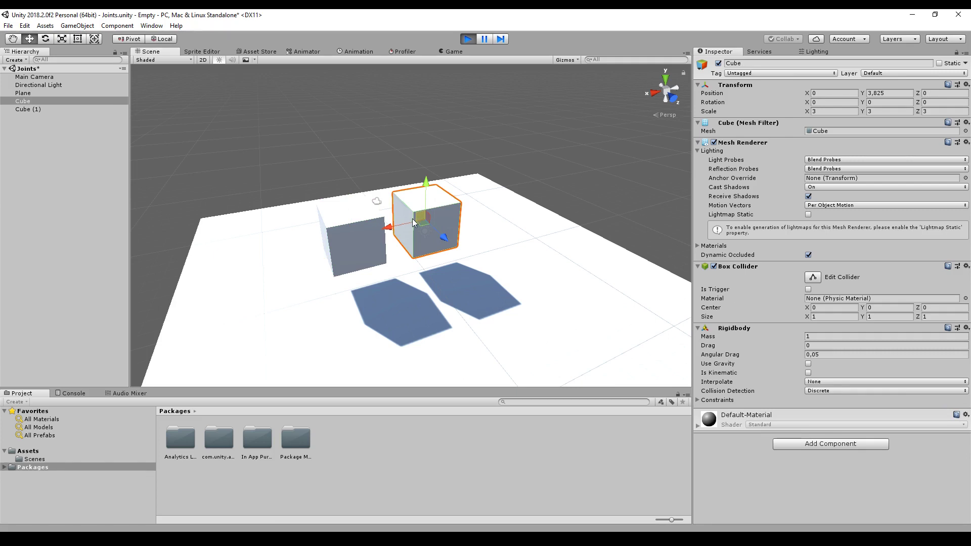
left_click_drag(402, 226, 453, 229)
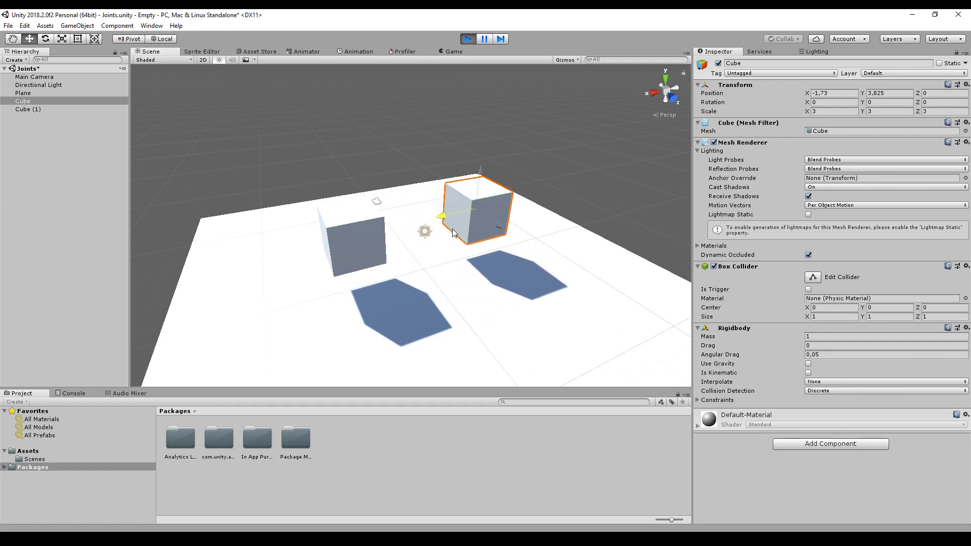
left_click(366, 238)
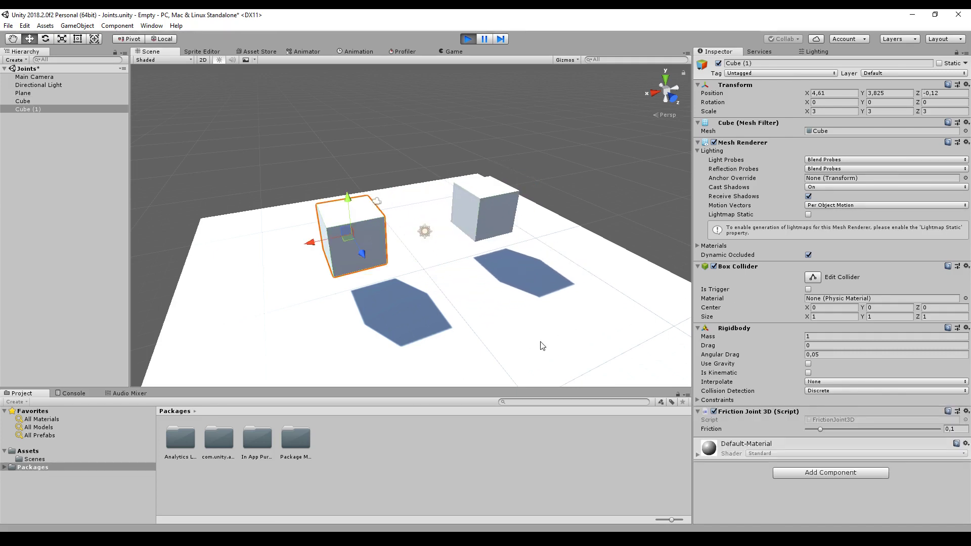
scroll(415, 281, "down", 5)
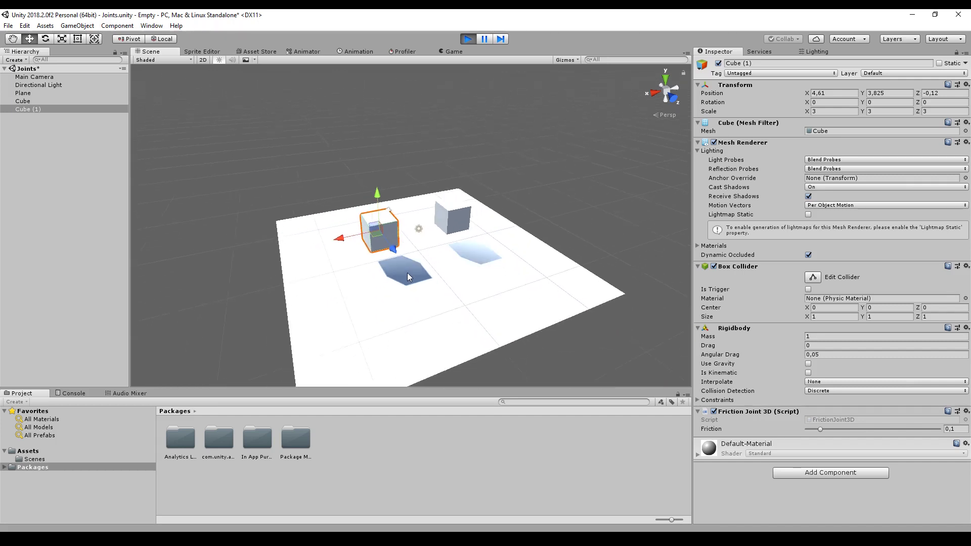
left_click(448, 228)
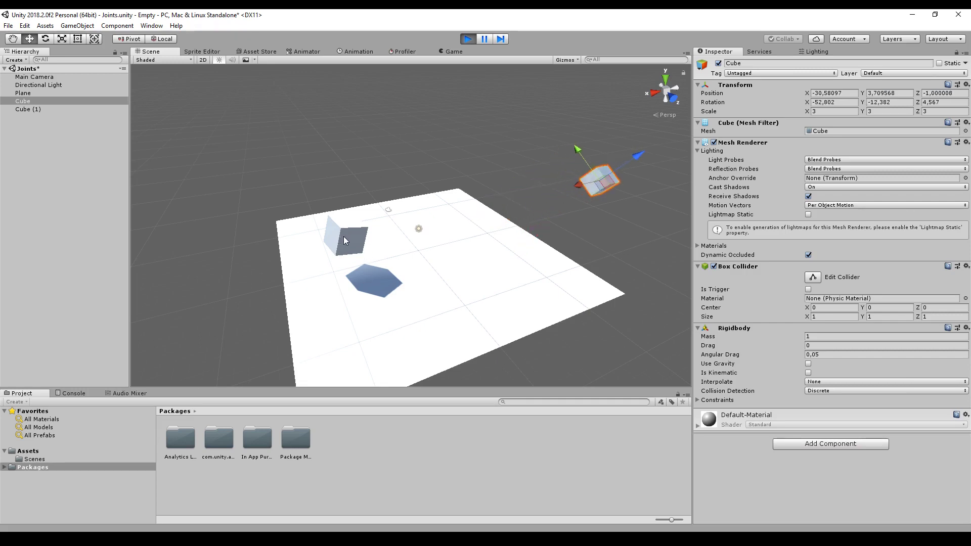
Frame the Cube in view and add a Friction Joint 3D component to it.
scroll(451, 232, "down", 3)
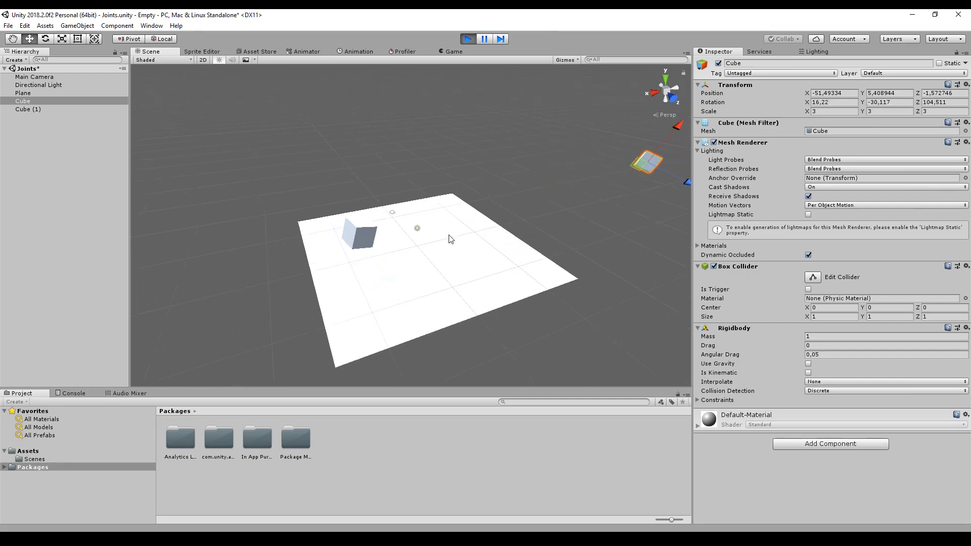
right_click_drag(575, 225, 603, 175)
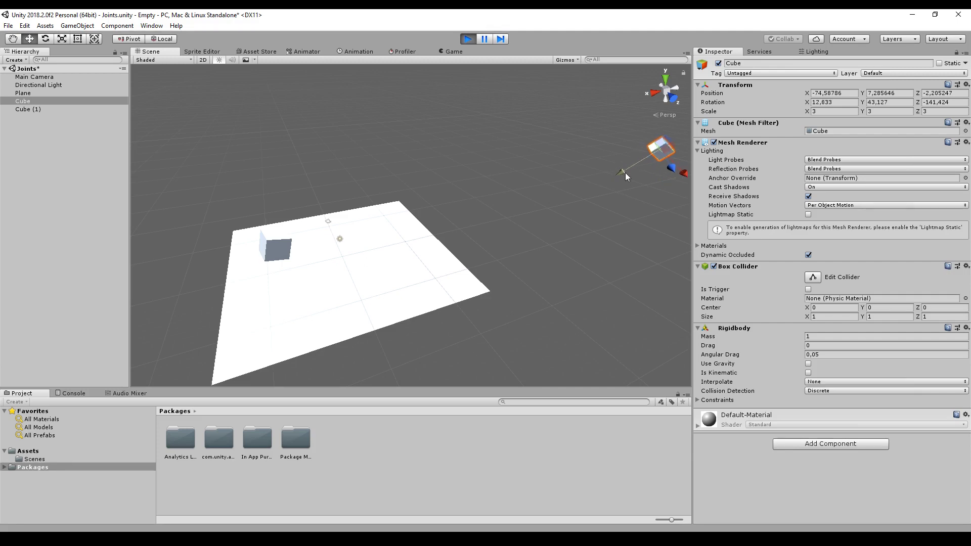
middle_click_drag(579, 210, 445, 264)
key("f")
left_click(828, 444)
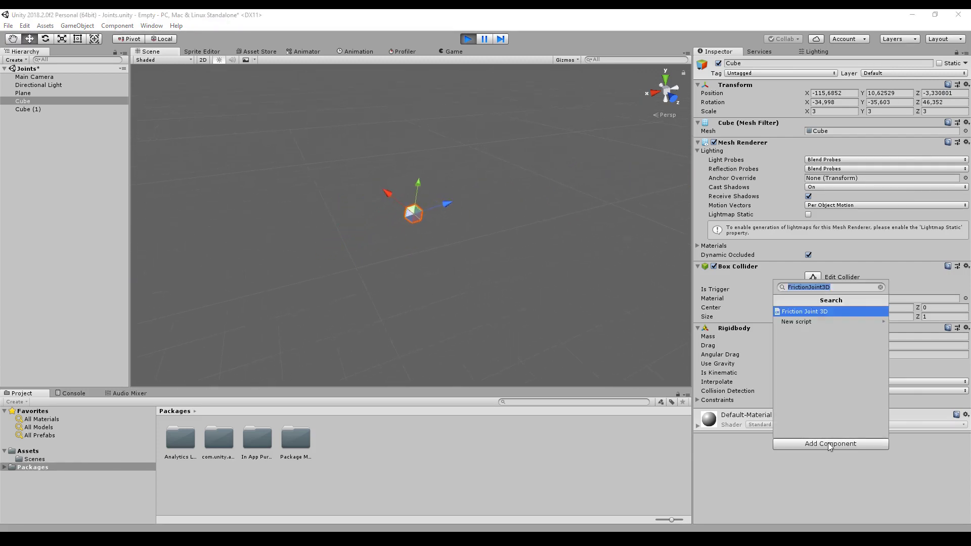
key("Return")
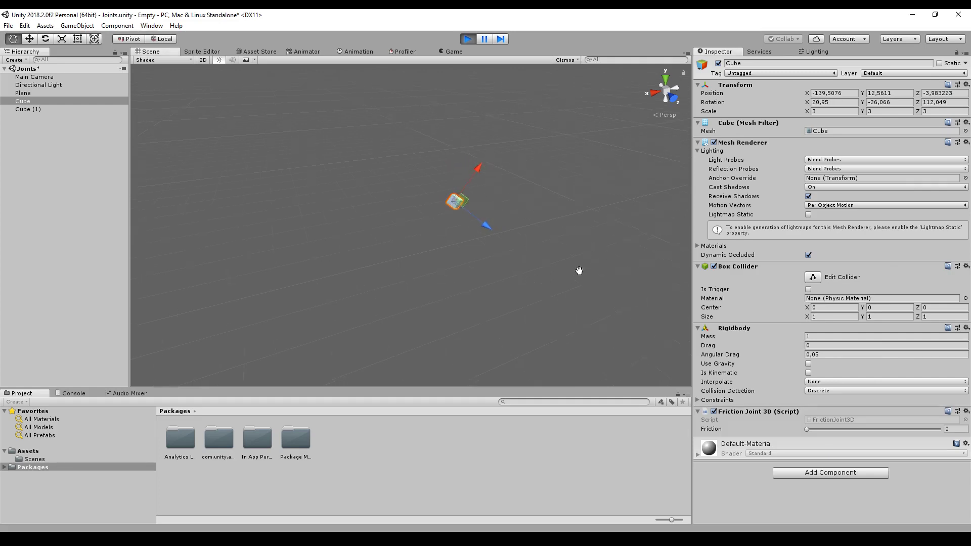
Raise the Cube's Friction Joint 3D friction to about 0.226, then select Cube (1).
left_click_drag(805, 430, 834, 429)
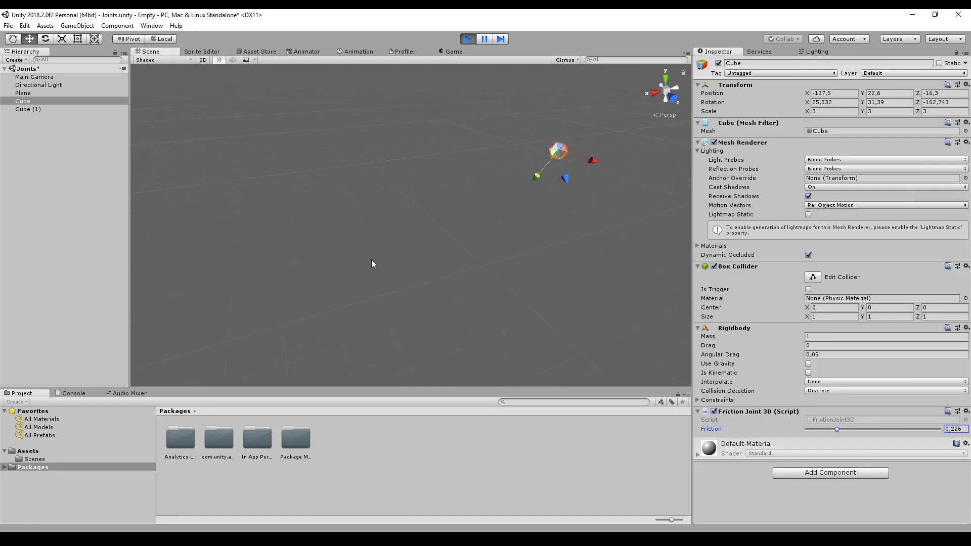
key("f")
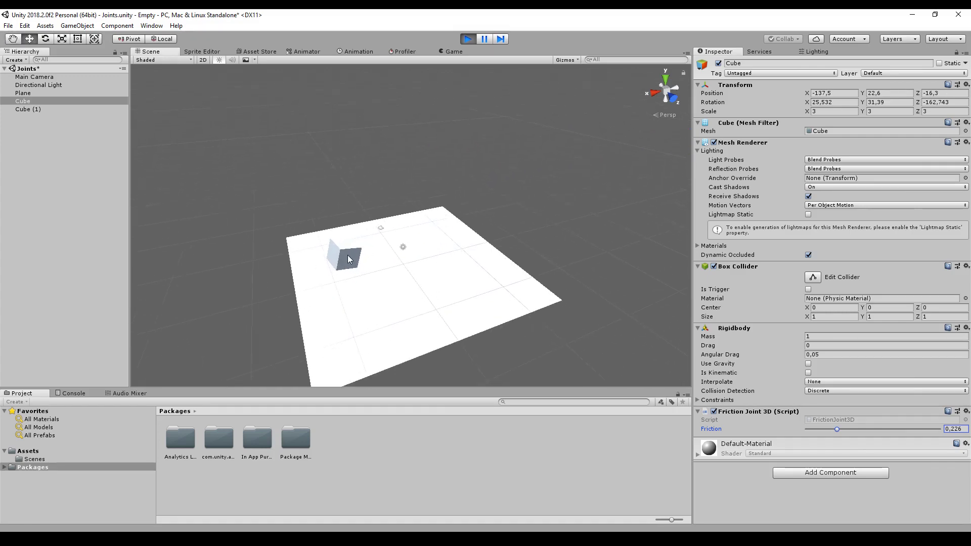
left_click(348, 258)
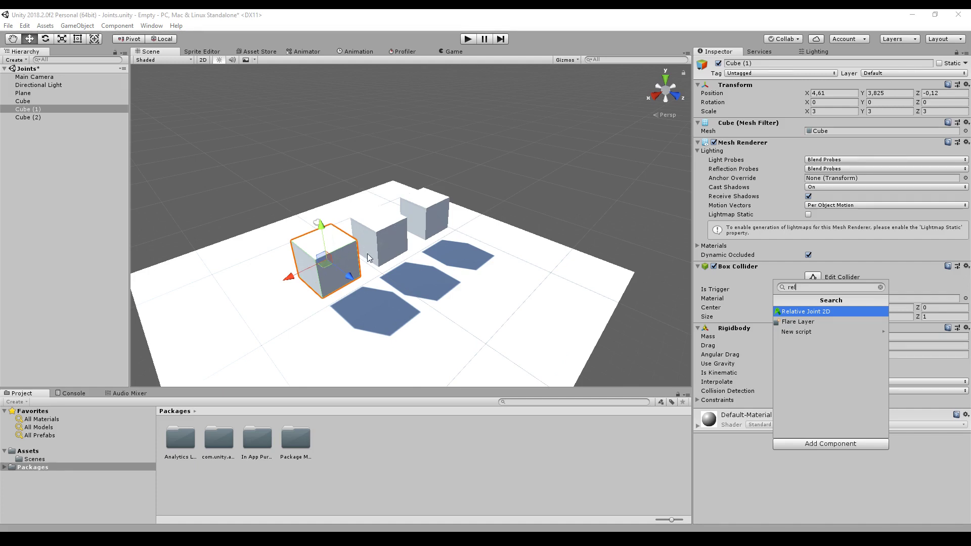
Add a Fixed Joint to Cube (1) and test it in play mode.
type("fix")
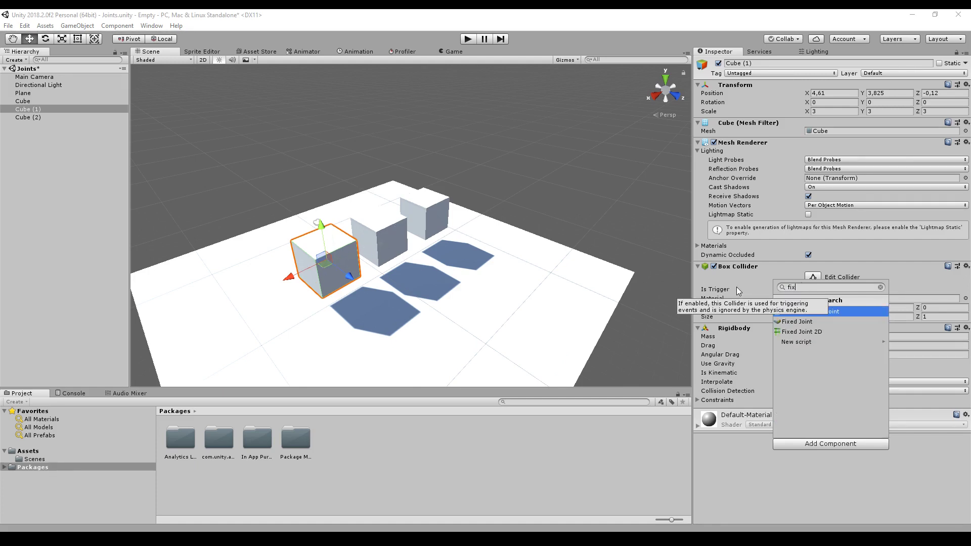
left_click(820, 322)
middle_click_drag(390, 326, 397, 295)
key("ctrl+p")
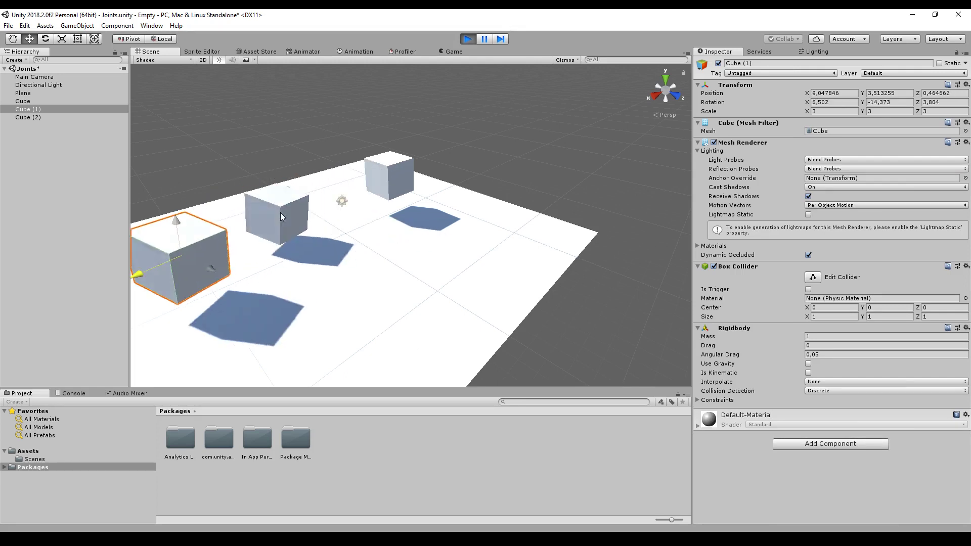
scroll(415, 168, "down", 8)
mouse_move(415, 168)
middle_mouse_down()
mouse_move(345, 217)
mouse_move(414, 174)
middle_mouse_up()
scroll(414, 174, "up", 6)
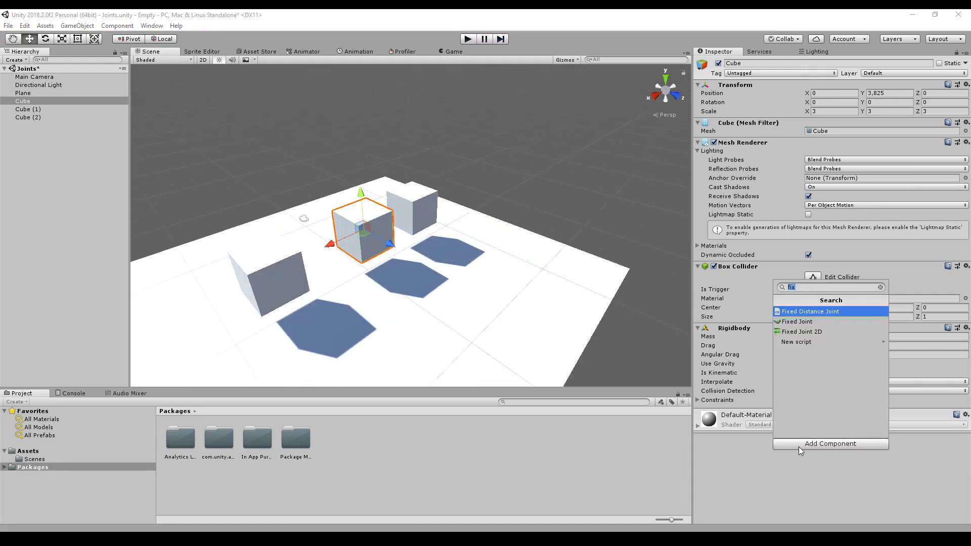
Add a Configurable Joint to Cube and connect it to Cube (1)'s rigidbody.
type("on")
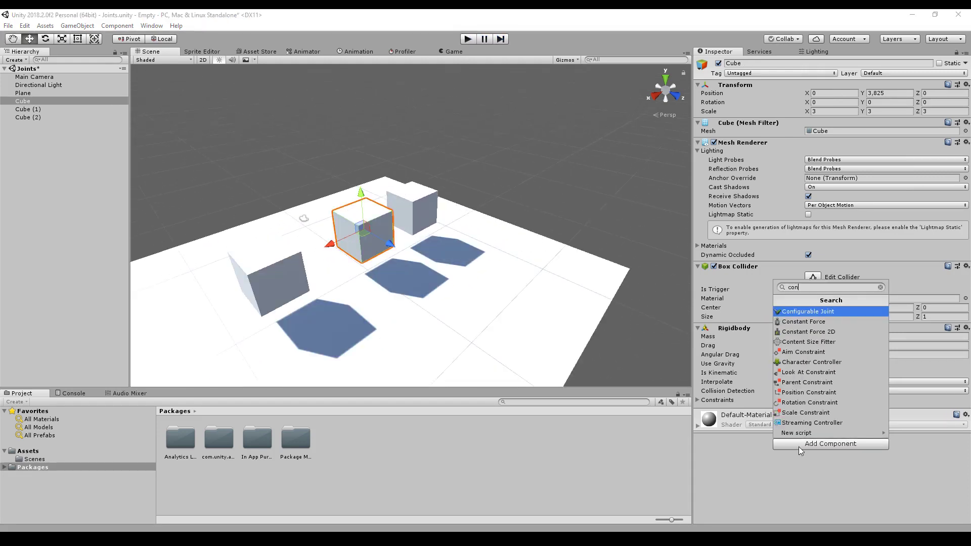
key("Return")
scroll(809, 367, "down", 4)
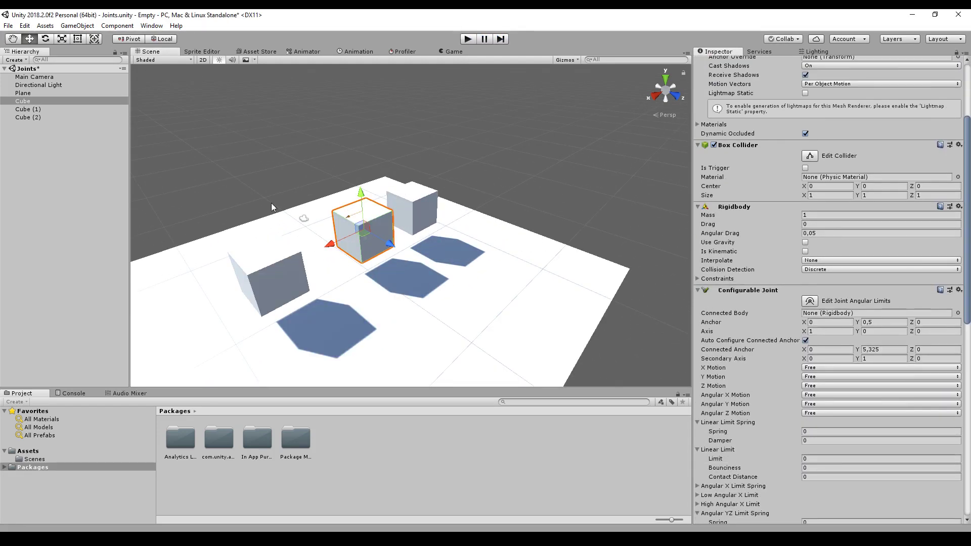
left_click_drag(896, 321, 852, 315)
Set X, Y and Z Drive Position Spring to 50, then play-test by dragging Cube (1).
scroll(752, 314, "down", 6)
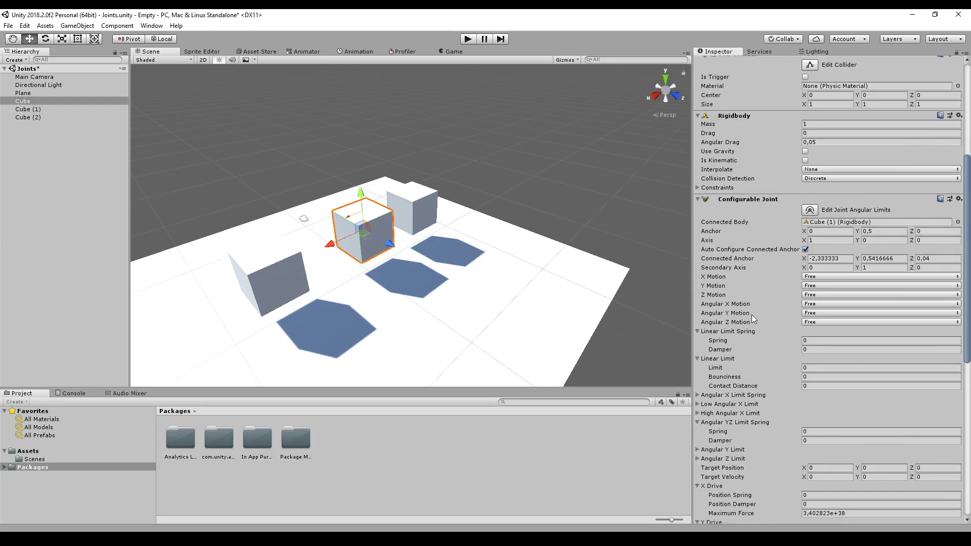
scroll(752, 315, "down", 3)
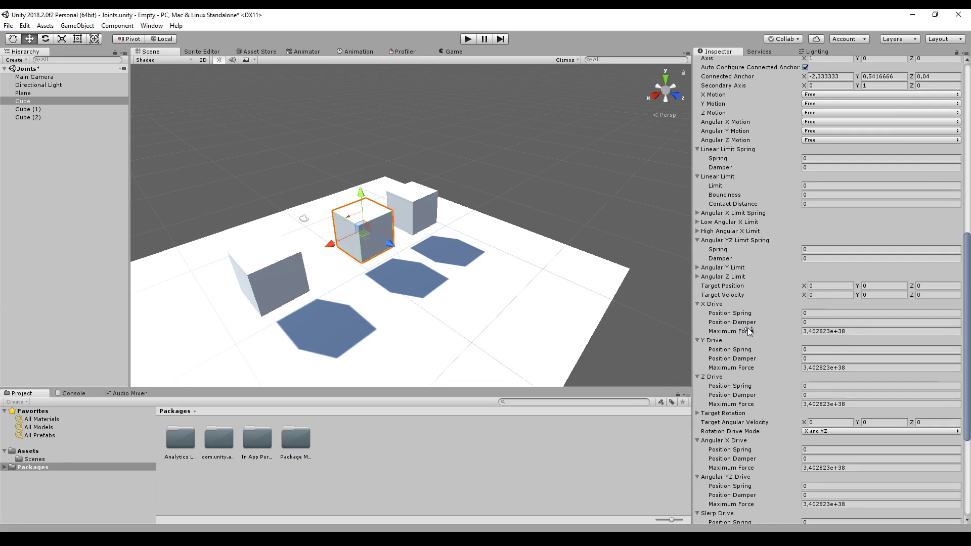
left_click(824, 313)
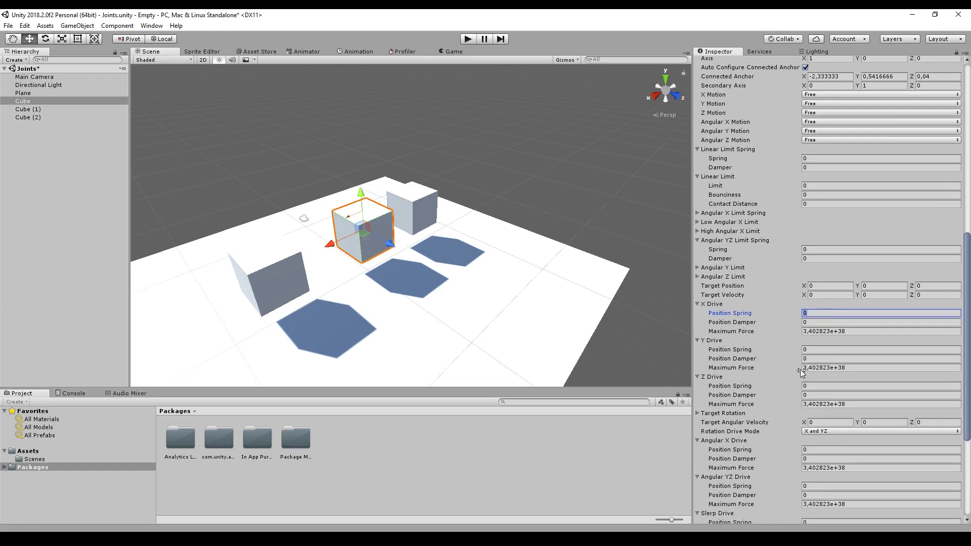
type("50")
left_click(809, 349)
type("50")
left_click(819, 386)
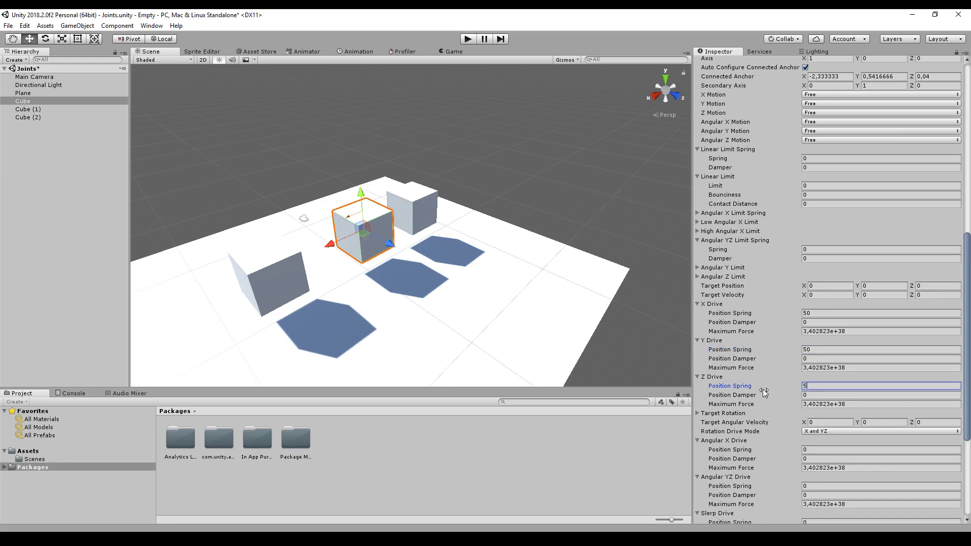
type("50")
left_click(469, 39)
left_click_drag(245, 294, 325, 193)
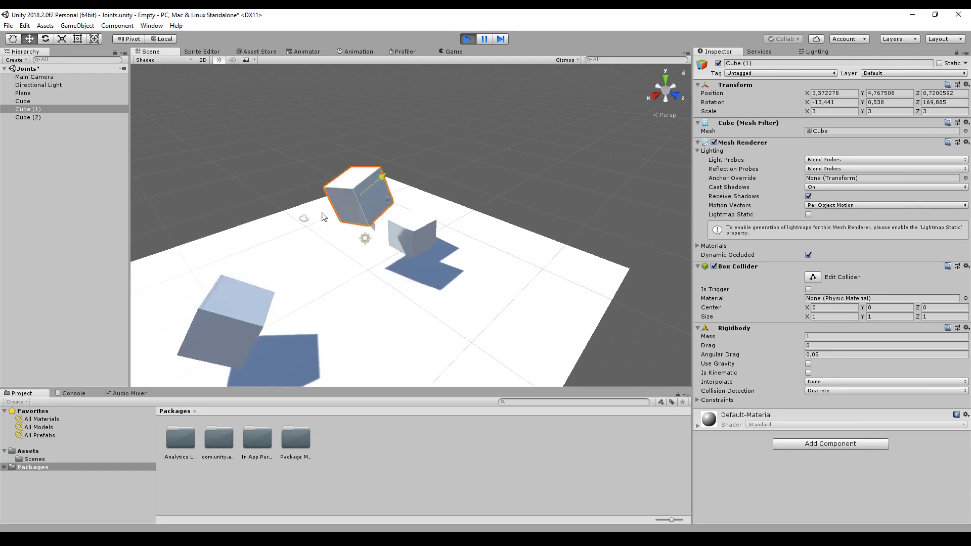
Zoom out and frame the flying Cube (1) in view.
scroll(254, 221, "down", 3)
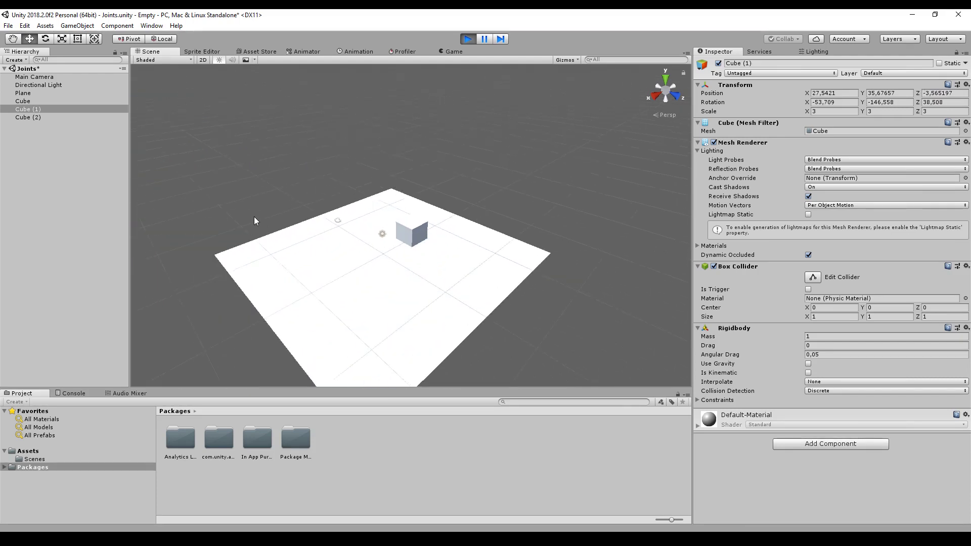
key("f")
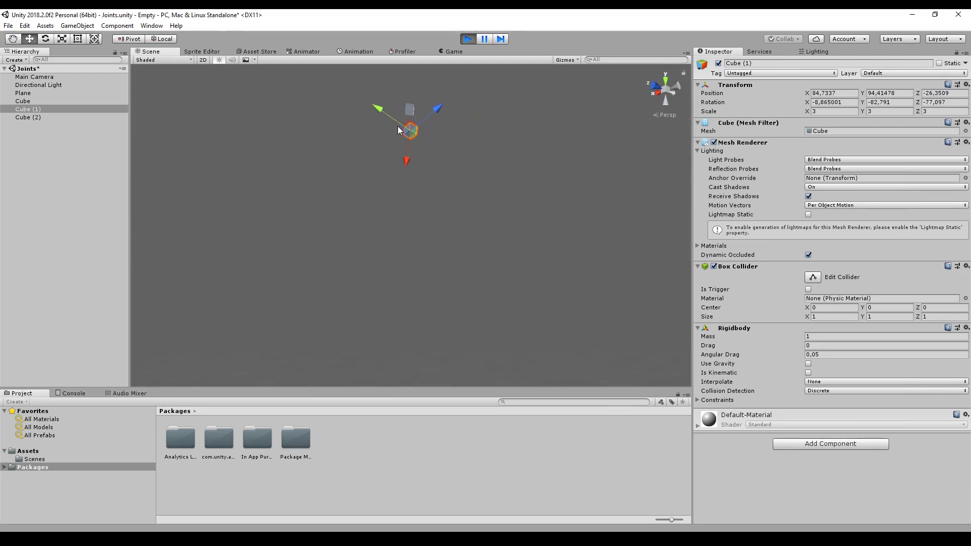
Search components for 'slid', then cancel without adding one.
type("s")
type("lid")
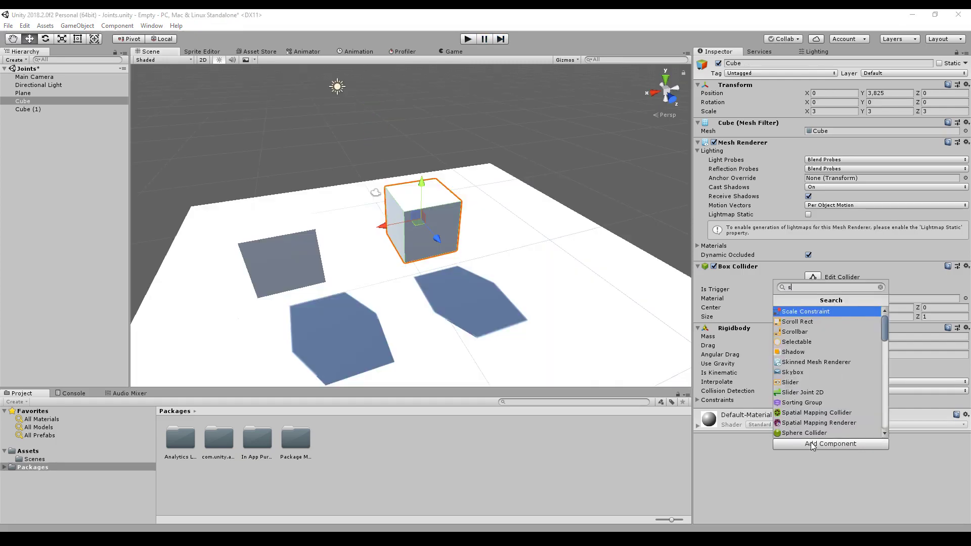
key("Down")
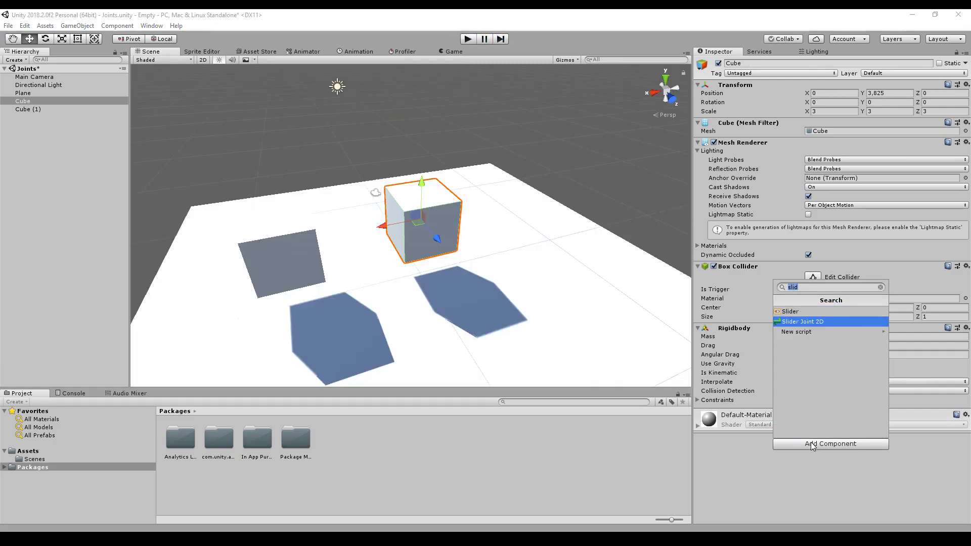
key("Escape")
key("Escape")
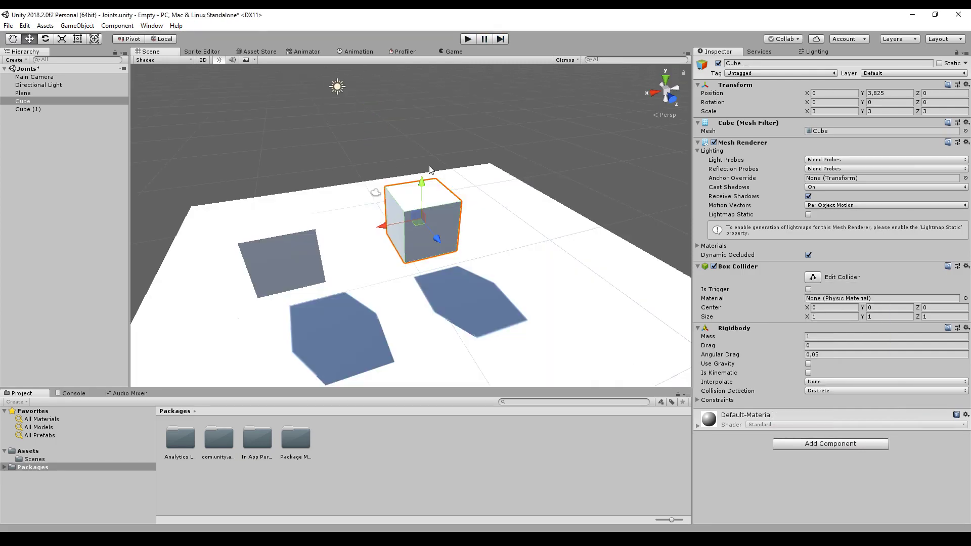
Switch the scene view to 2D and drag the Cube along X to -2.85.
left_click(202, 60)
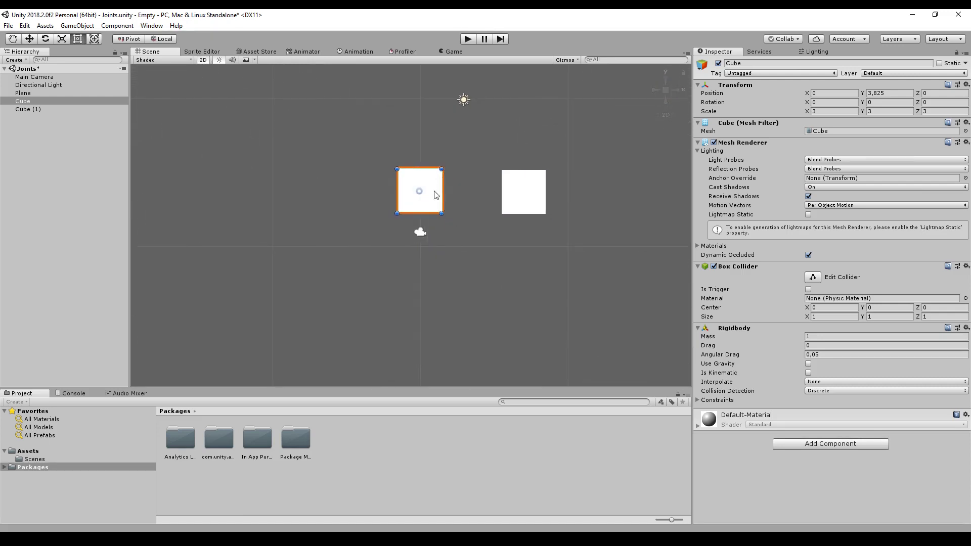
key("w")
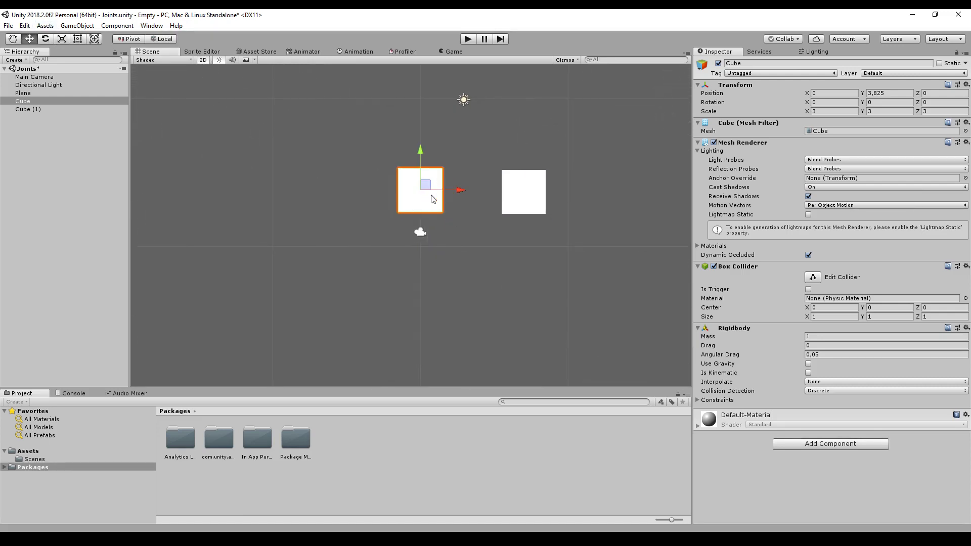
left_click_drag(463, 192, 581, 278)
Return the scene view to 3D and add a Configurable Joint to the Cube.
left_click(203, 60)
left_click(846, 444)
type("conf")
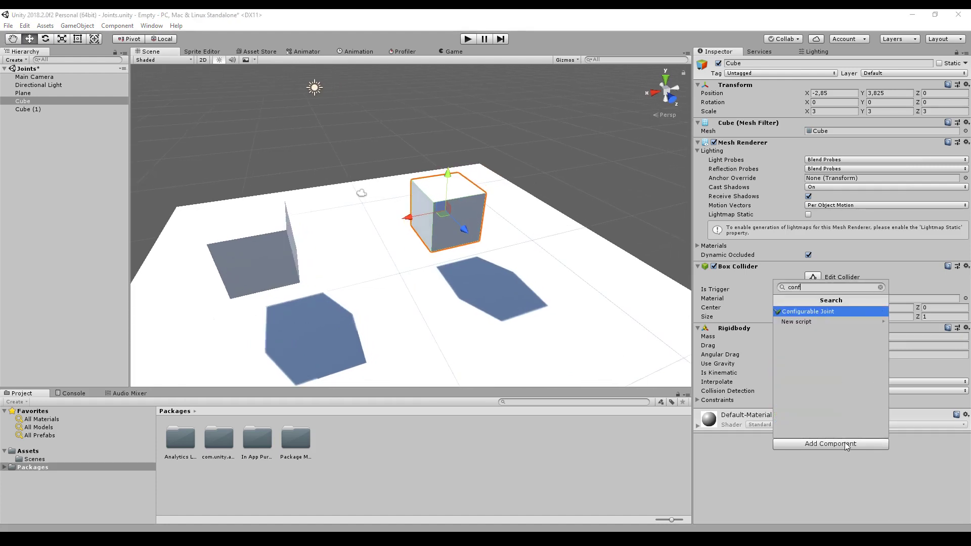
key("Return")
Turn off Auto Configure Connected Anchor and set the Linear Limit to 10.
scroll(855, 404, "down", 5)
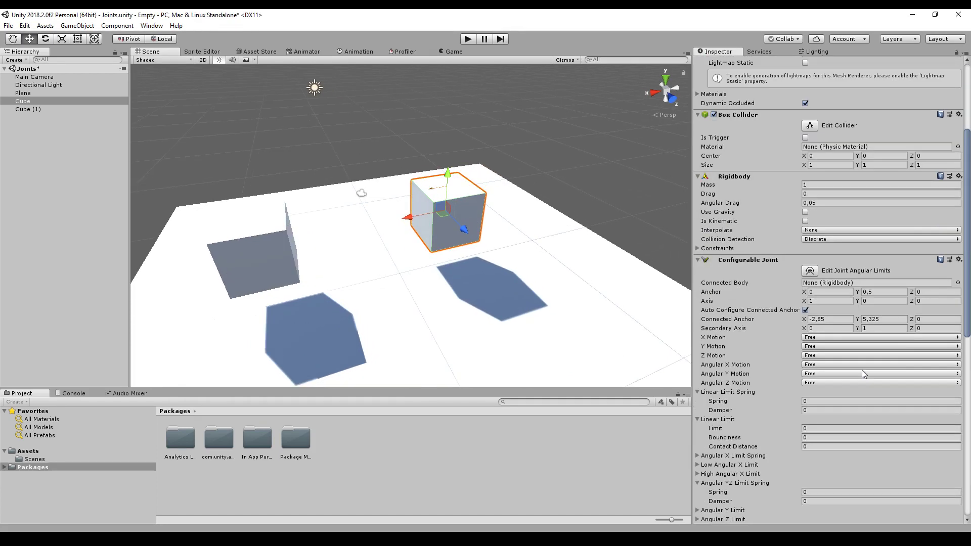
left_click(806, 310)
left_click(827, 319)
scroll(774, 322, "down", 3)
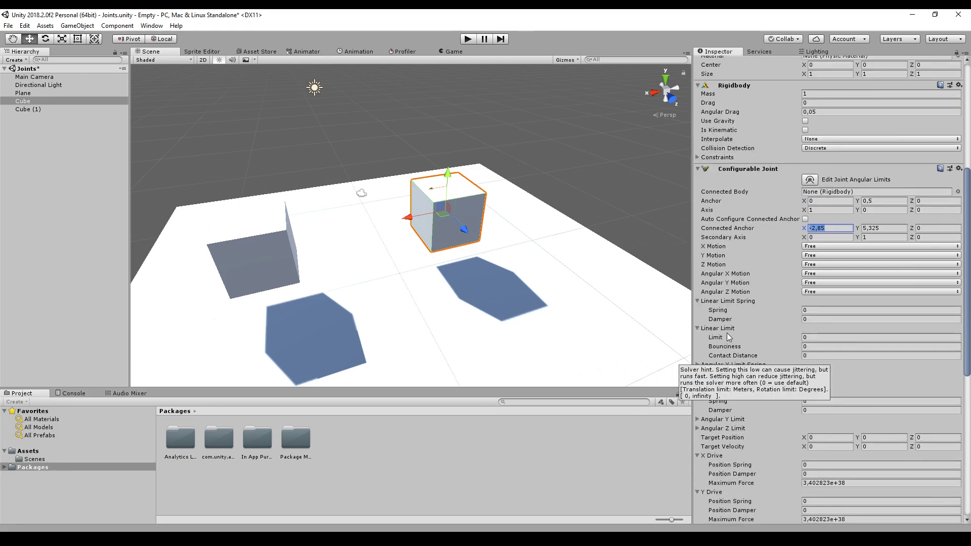
left_click(823, 338)
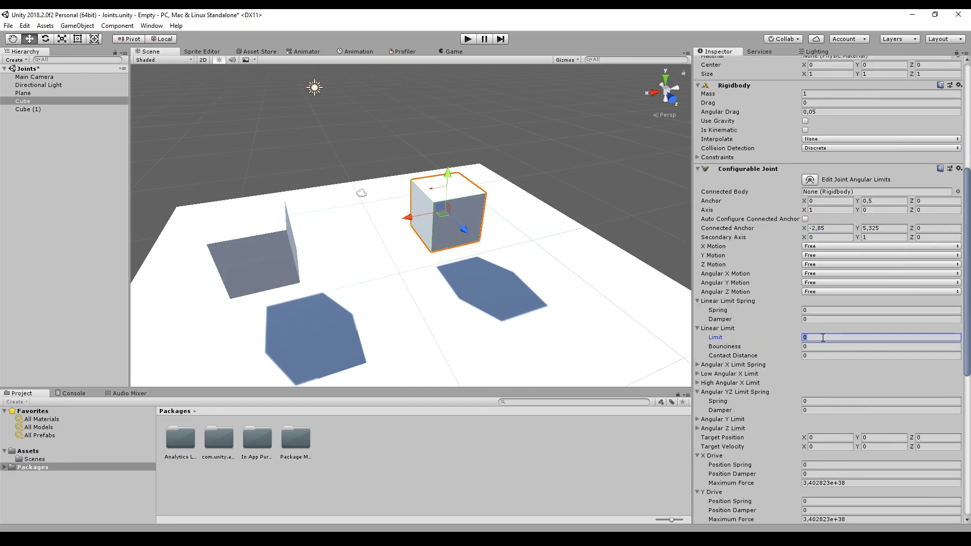
Set X Motion to Limited and lock Y, Z and all three angular motions.
scroll(823, 339, "down", 1)
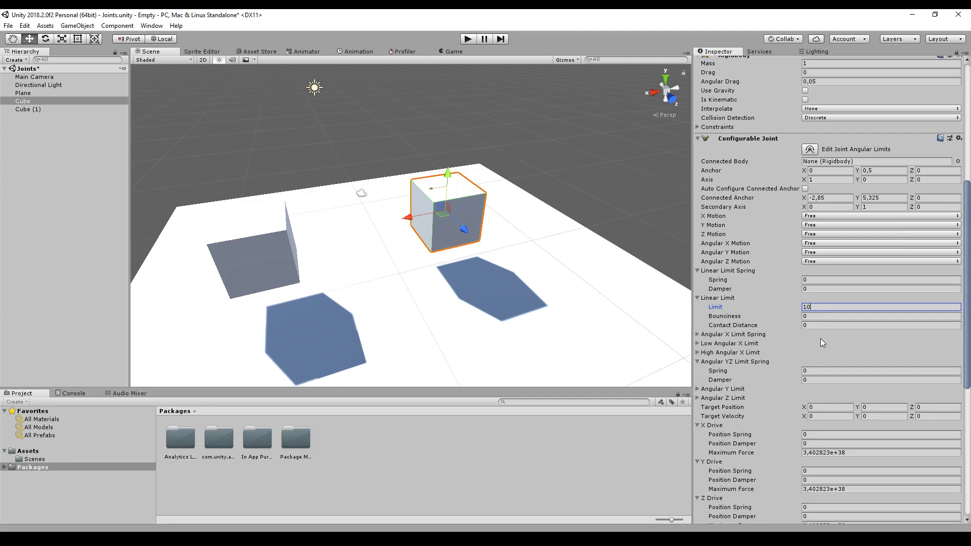
left_click(821, 217)
left_click(830, 238)
left_click(835, 225)
left_click(830, 237)
left_click(834, 243)
left_click(834, 253)
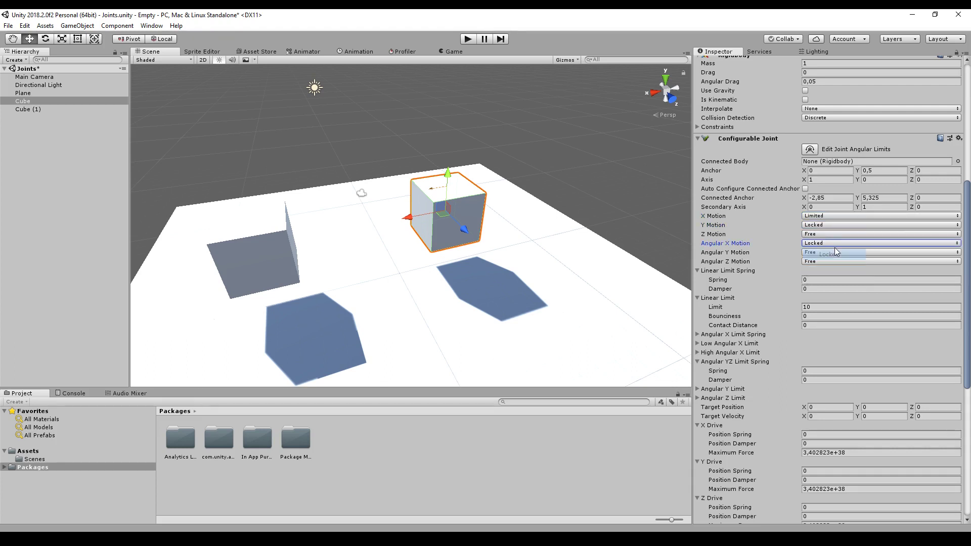
left_click(834, 235)
left_click(836, 245)
left_click(834, 254)
left_click(834, 263)
left_click(834, 261)
left_click(836, 270)
Play-test the joint by pushing Cube (1) along X, then stop play.
left_click(467, 39)
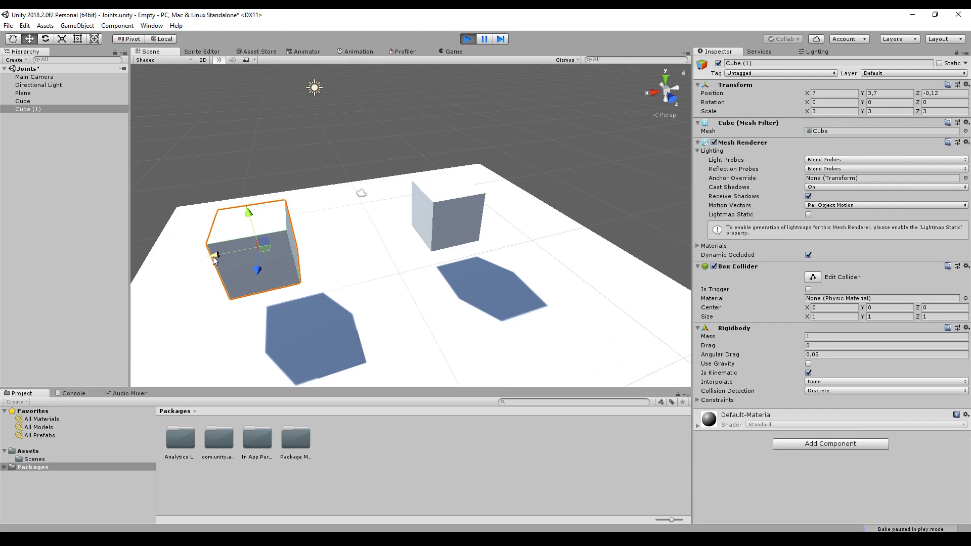
left_click_drag(595, 193, 527, 220)
key("ctrl+p")
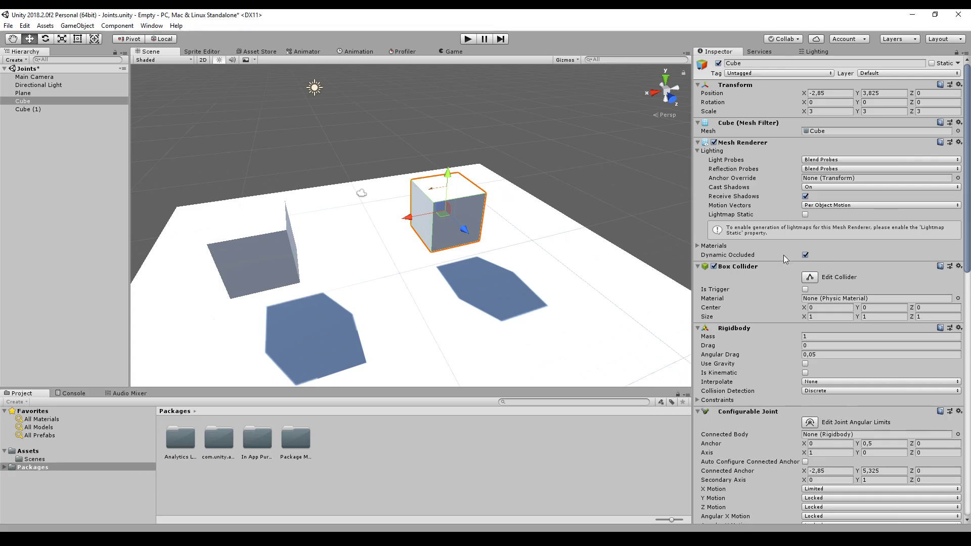
Lock the joint's X Motion and push Cube (1) along X again in play mode.
scroll(788, 258, "down", 5)
left_click(821, 338)
left_click(820, 348)
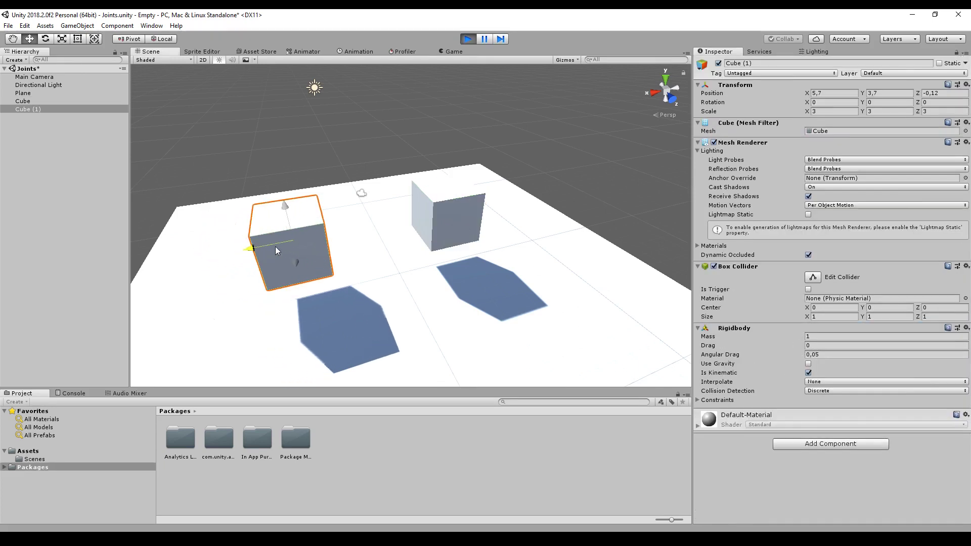
left_click_drag(464, 223, 399, 207)
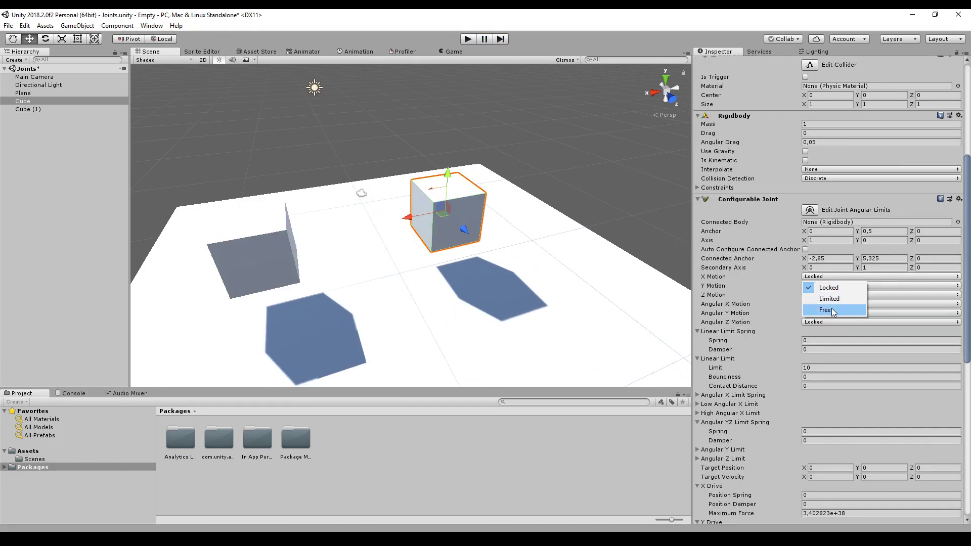
Set X, Y and Z Motion to Free and the Linear Limit to 0.
left_click(825, 310)
left_click(838, 286)
left_click(834, 320)
left_click(836, 295)
left_click(836, 328)
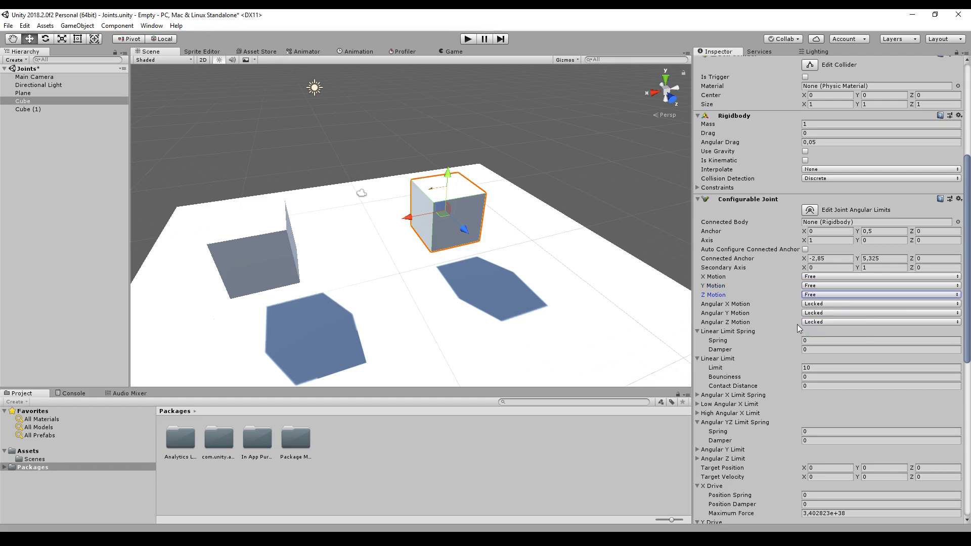
left_click(818, 372)
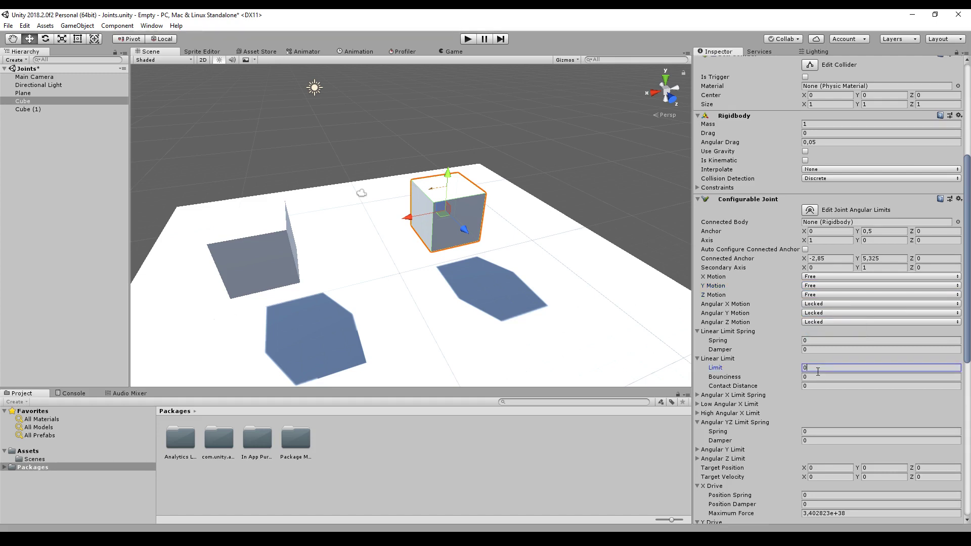
Set X, Y and Z Drive Position Springs to 1000 and play-test by pushing Cube (1).
scroll(818, 371, "down", 5)
left_click(818, 374)
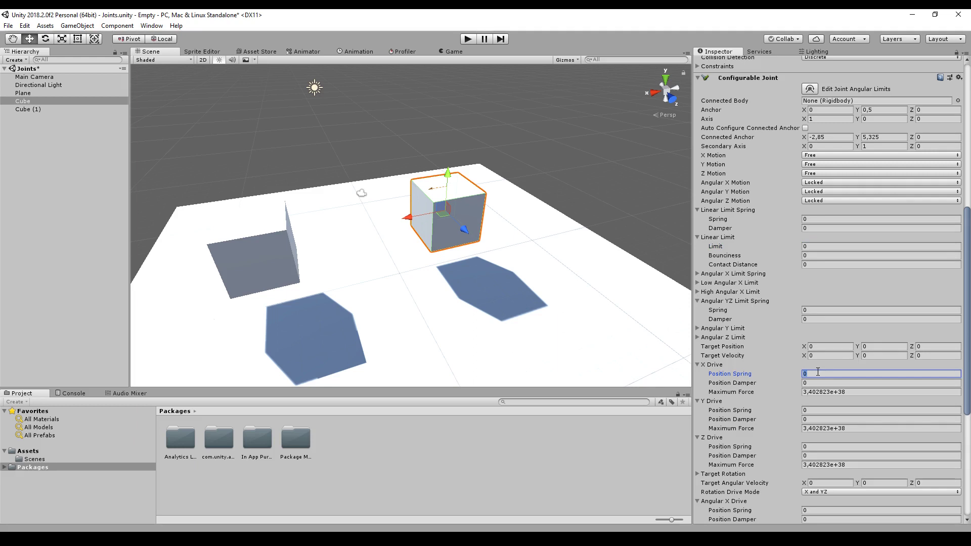
type("1000")
left_click(818, 410)
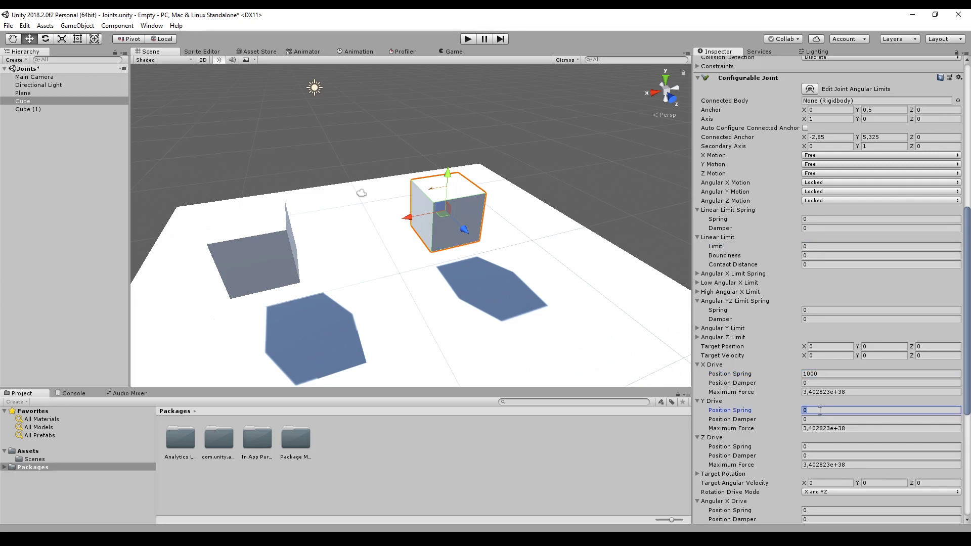
left_click(819, 447)
type("1000")
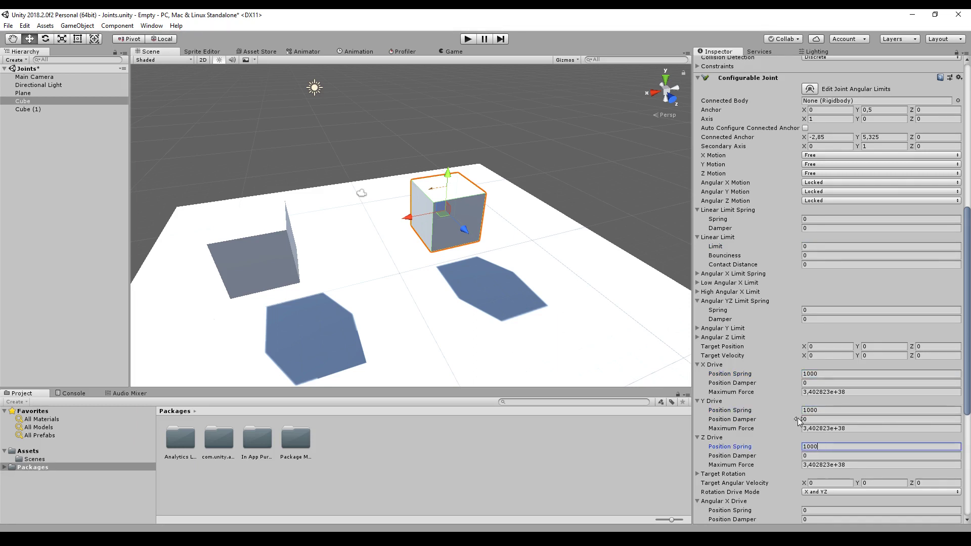
key("ctrl+p")
mouse_move(305, 247)
left_mouse_down()
mouse_move(785, 157)
mouse_move(253, 242)
mouse_move(94, 260)
mouse_move(575, 195)
mouse_move(622, 178)
mouse_move(64, 249)
mouse_move(316, 246)
left_mouse_up()
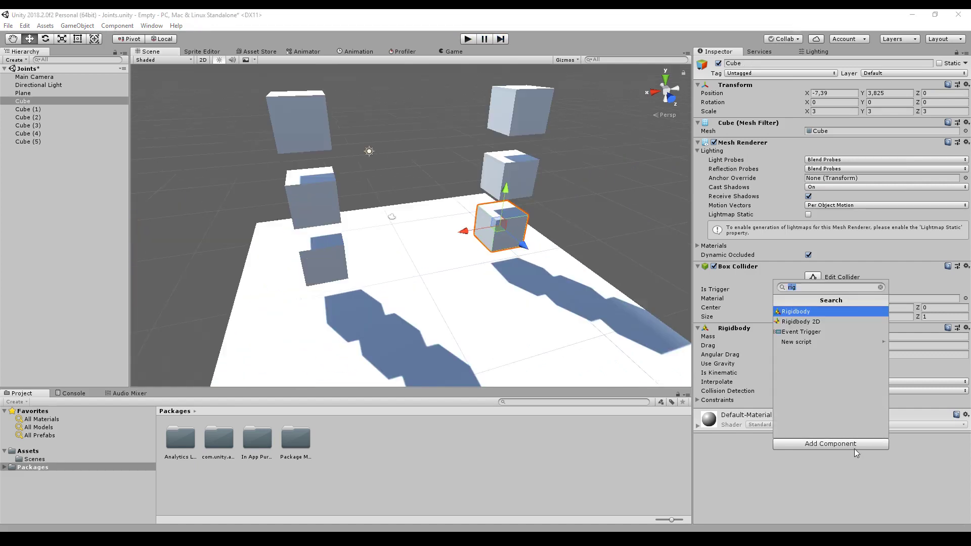
Clear the 'dist' component search and close the list without adding anything.
type("ist")
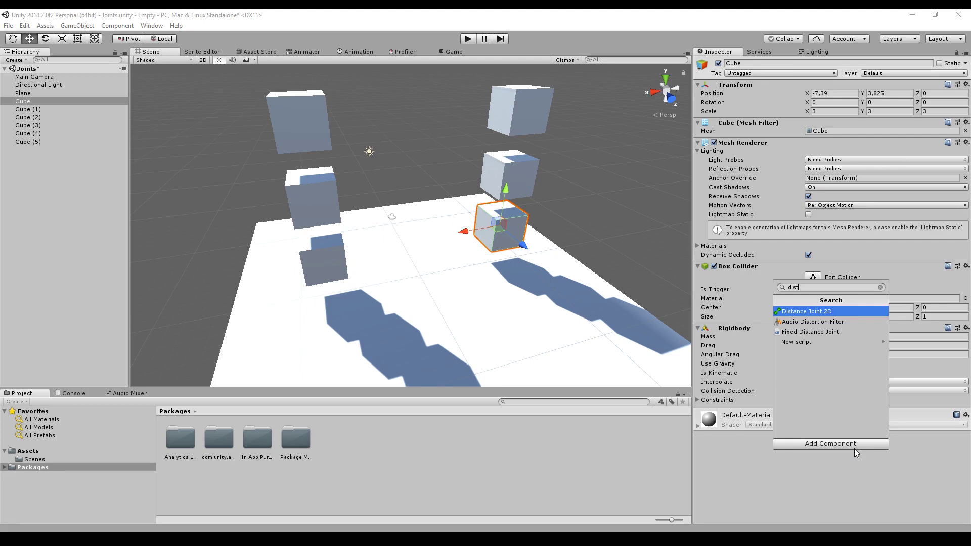
key("BackSpace")
key("BackSpace")
key("BackSpace")
key("BackSpace")
left_click(755, 467)
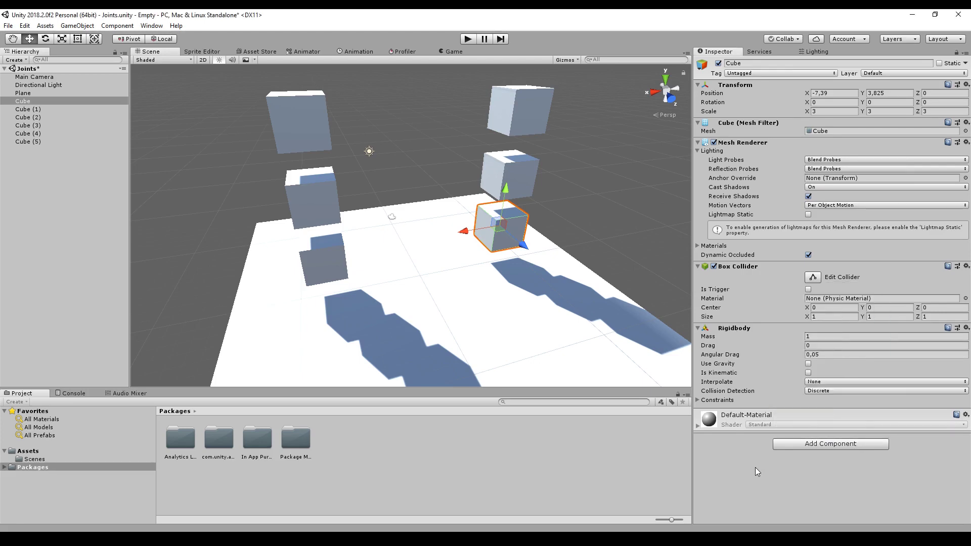
Add a new Configurable Joint to the Cube and connect it to Cube (1)'s rigidbody.
left_click(827, 444)
type("conf")
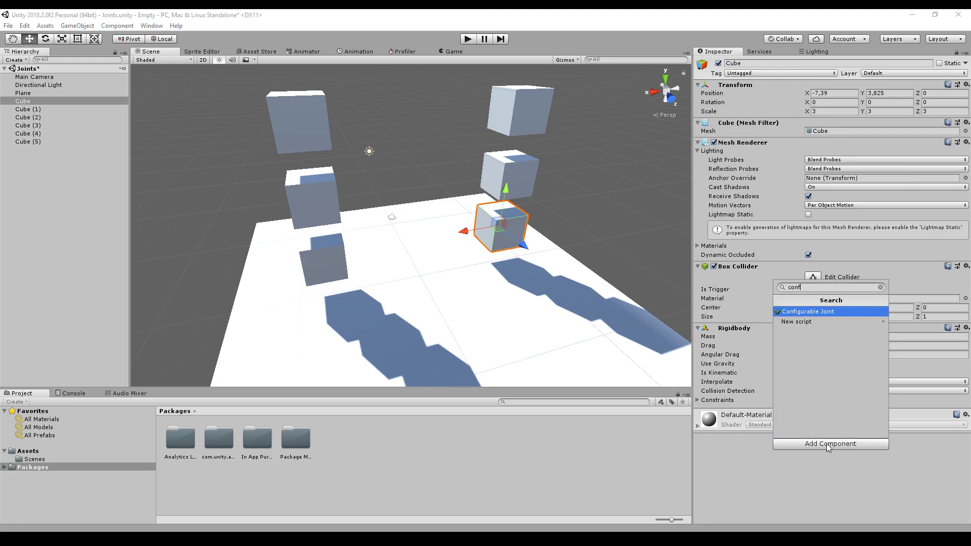
key("Return")
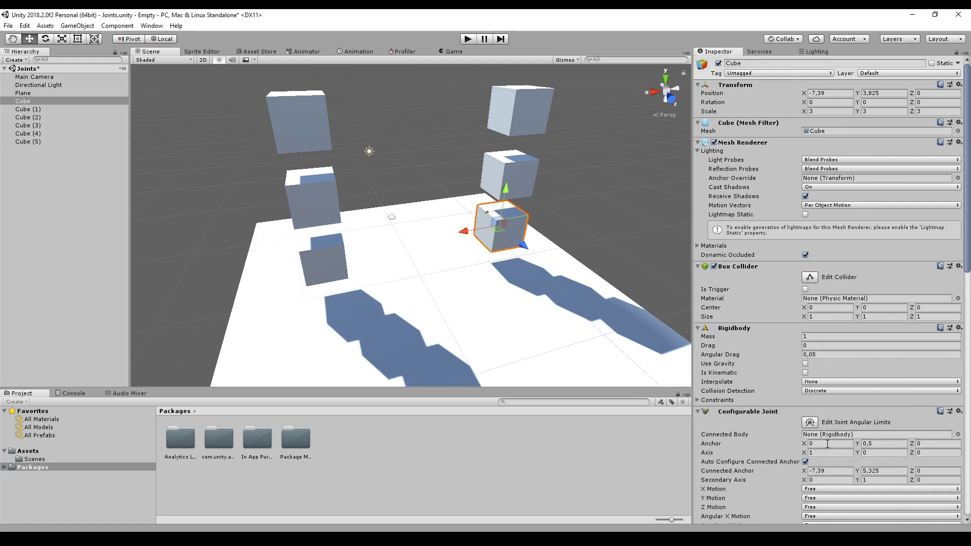
scroll(797, 290, "down", 3)
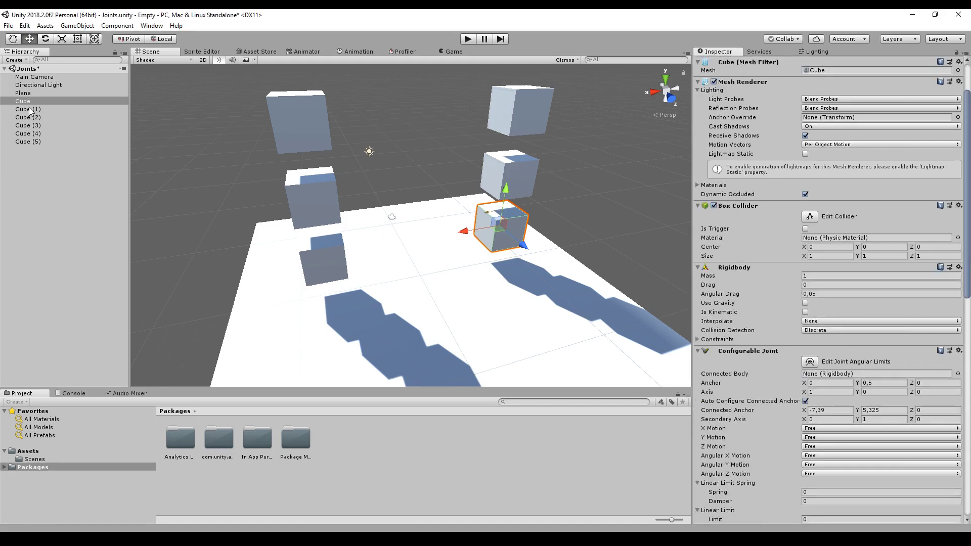
left_click_drag(29, 112, 860, 374)
Disable Auto Configure Connected Anchor and set Linear Limit 10 with Bounciness 1.
scroll(806, 330, "down", 9)
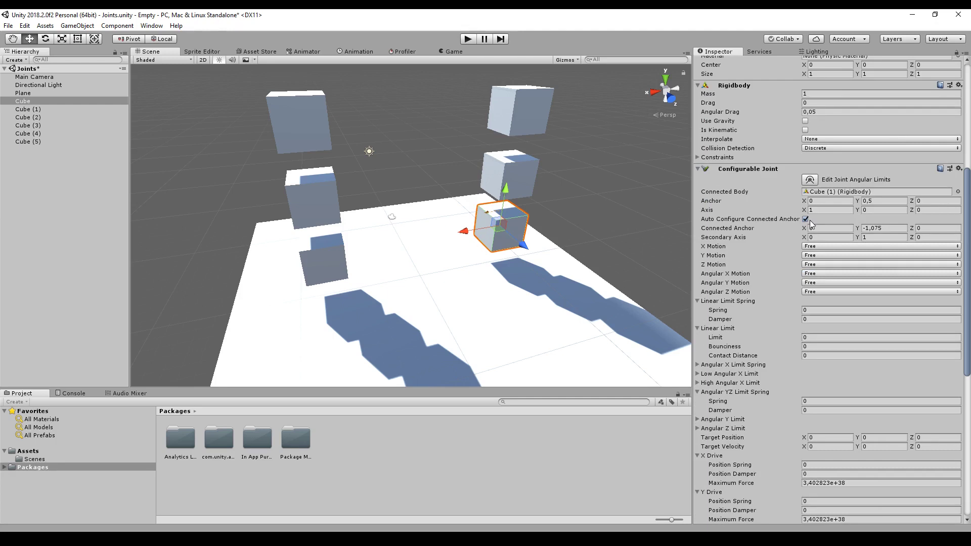
left_click(805, 219)
scroll(755, 273, "down", 2)
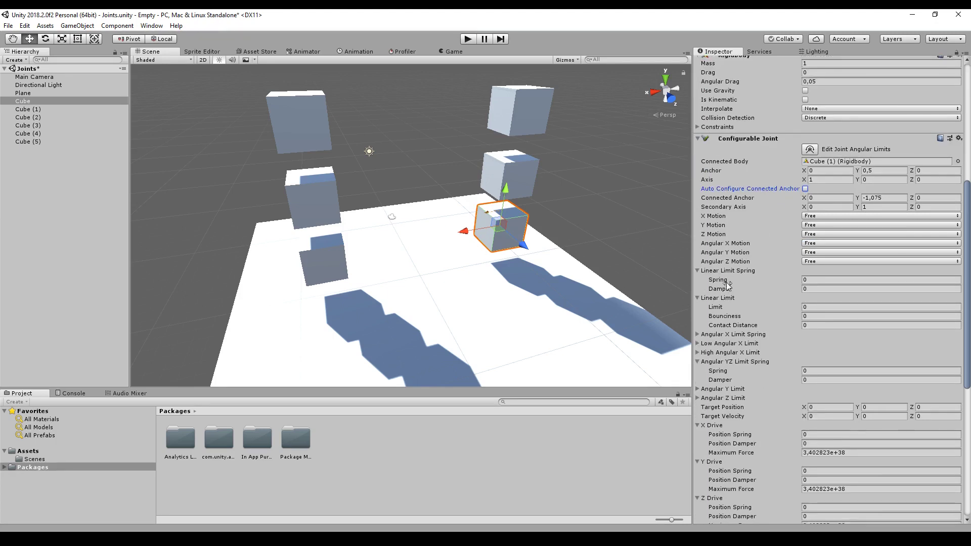
left_click(814, 309)
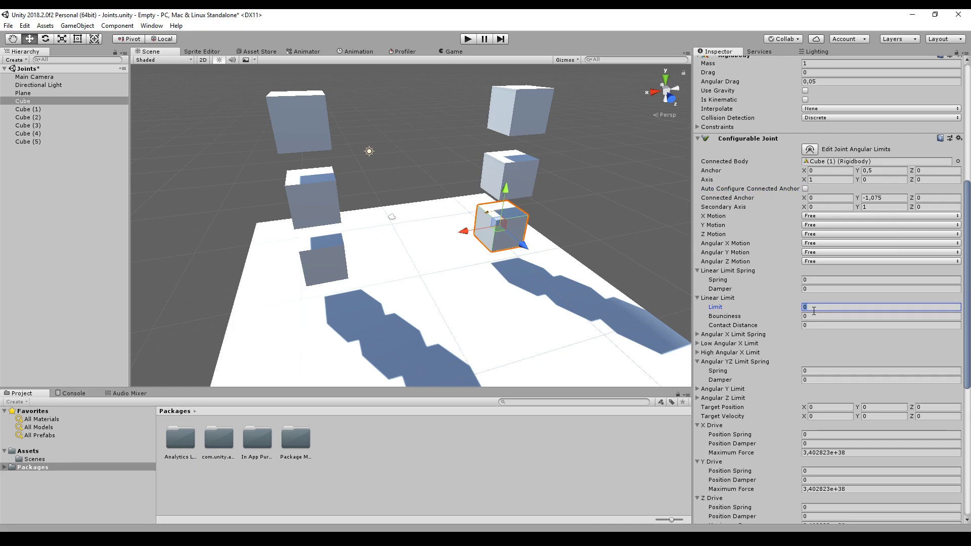
type("10")
left_click(822, 317)
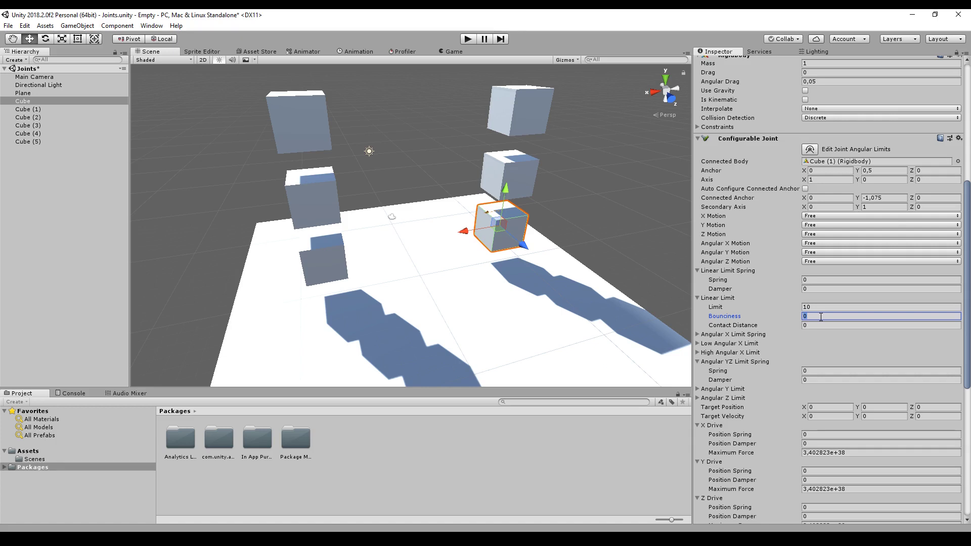
type("1")
Set the X and Y Drive Position Springs to 100, moving on to Z.
left_click(833, 434)
scroll(834, 404, "down", 3)
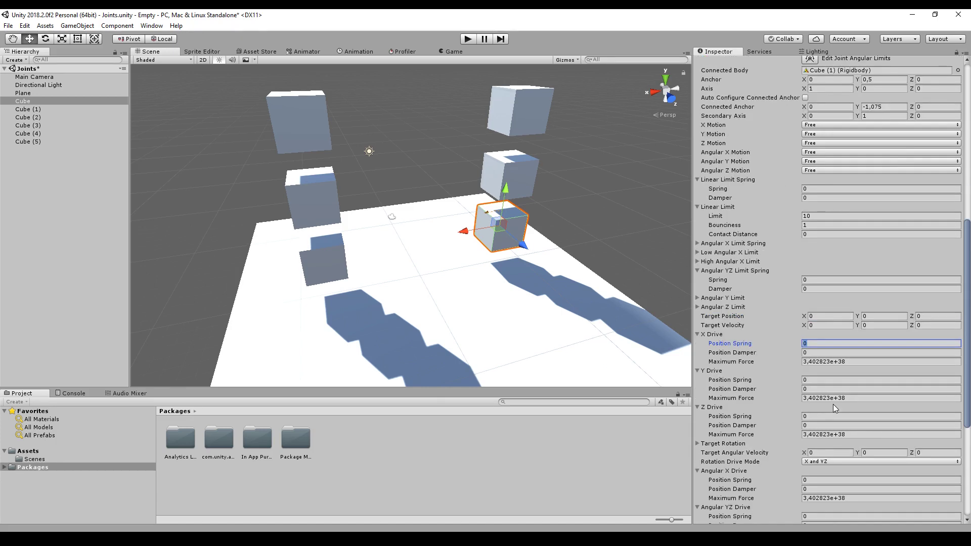
type("100")
left_click(842, 381)
type("100")
left_click(824, 414)
Enter play mode and drag Cube (1) up and to the left to test the joint.
type("100")
left_click(468, 39)
left_click(511, 180)
left_click_drag(511, 181, 430, 180)
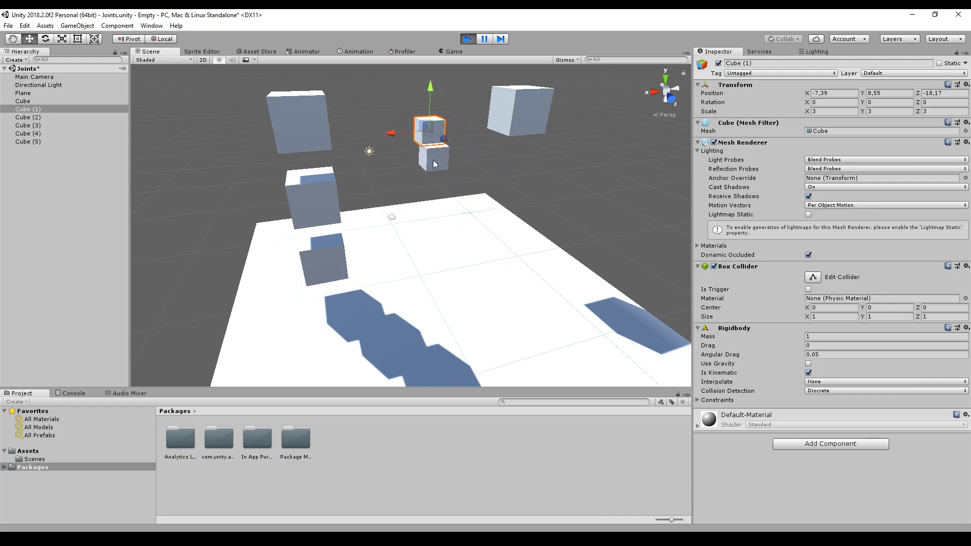
mouse_move(427, 90)
left_mouse_down()
mouse_move(439, 73)
mouse_move(437, 103)
mouse_move(442, 70)
mouse_move(438, 104)
mouse_move(437, 80)
left_mouse_up()
Push Cube (3) far back along Z, orbiting the view, to watch the chained cubes follow.
left_click_drag(443, 133, 475, 154)
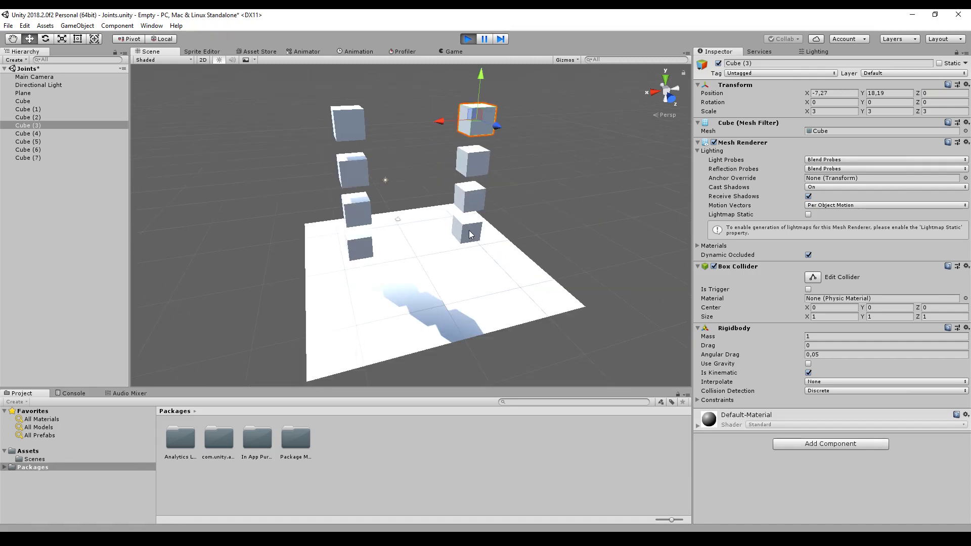
left_click_drag(497, 130, 430, 50)
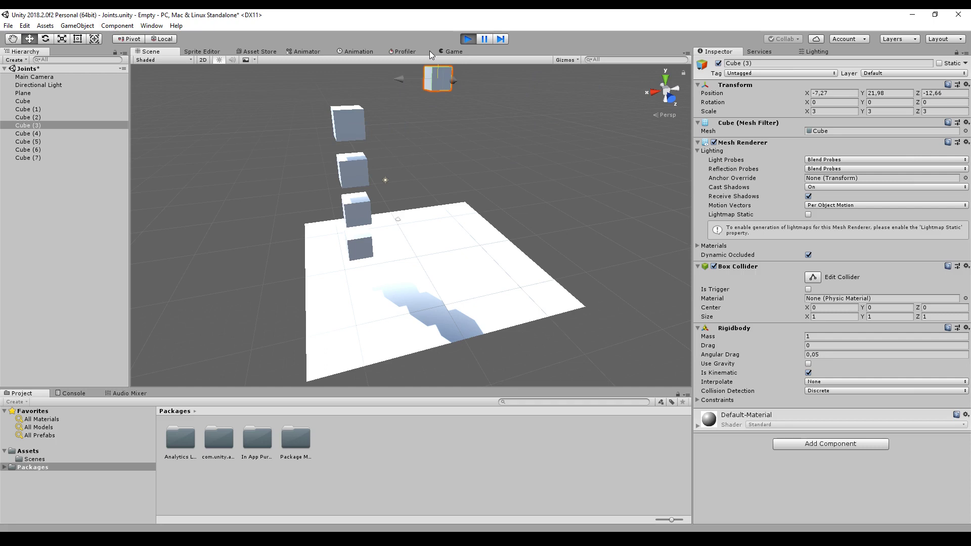
scroll(470, 127, "down", 6)
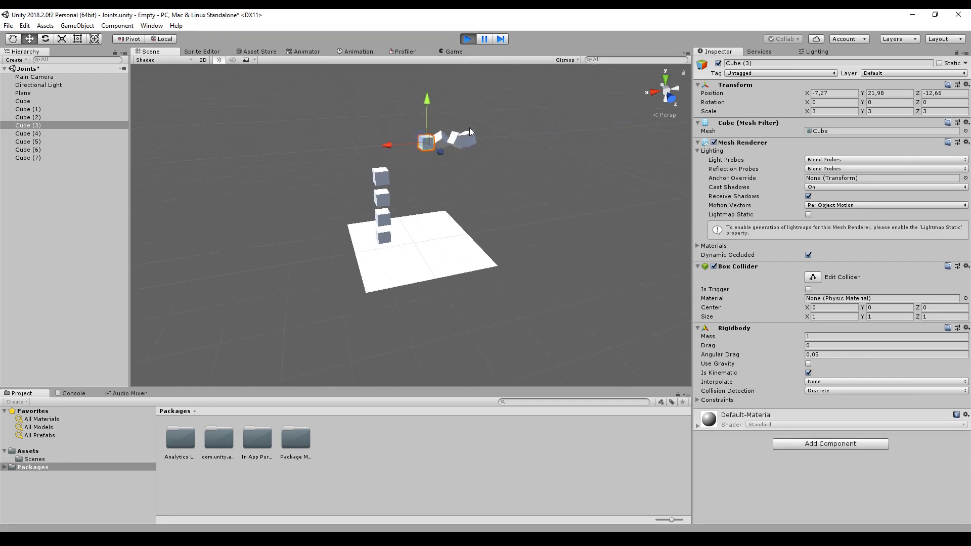
left_click_drag(470, 128, 557, 156, "alt")
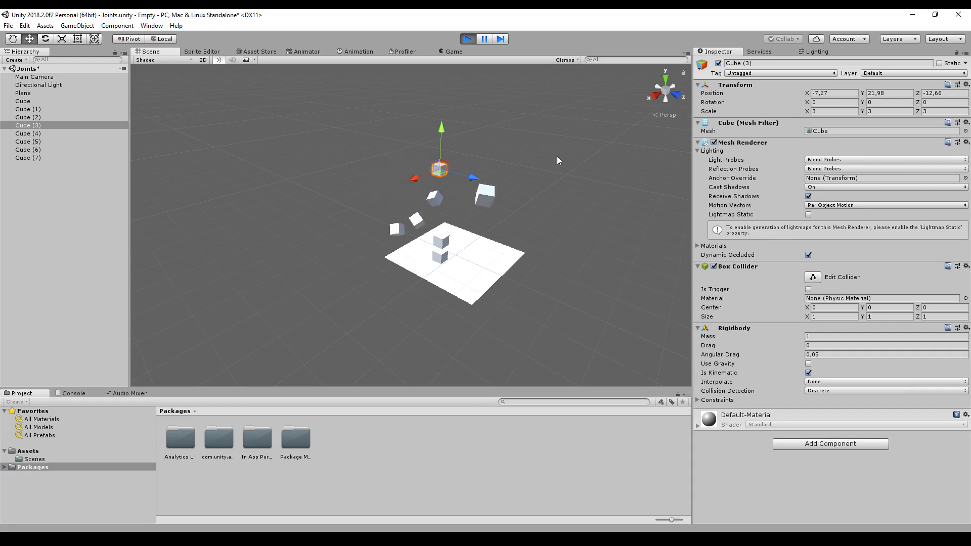
left_click_drag(472, 175, 395, 163)
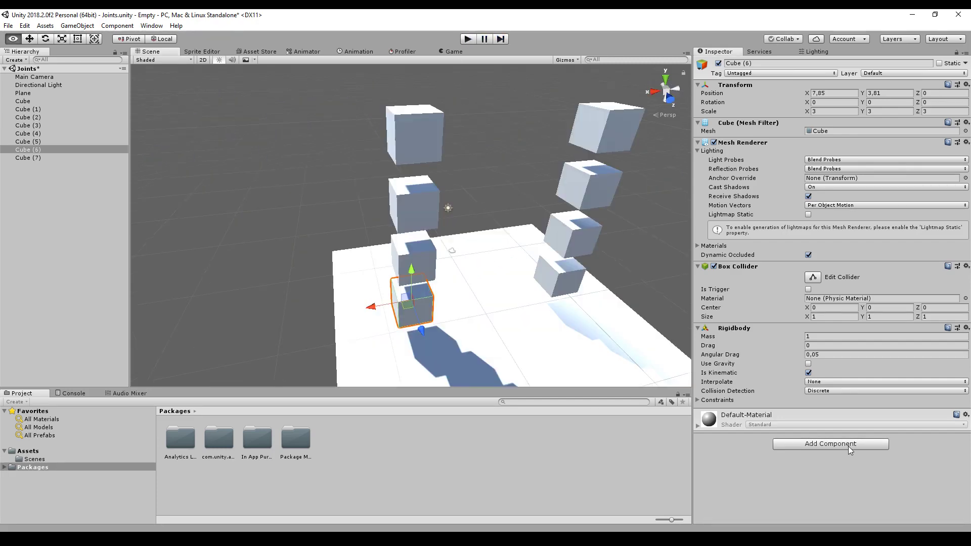
Search Cube (6)'s Add Component list for 'DistanceJoint3', finding only Distance Joint 2D.
left_click(849, 446)
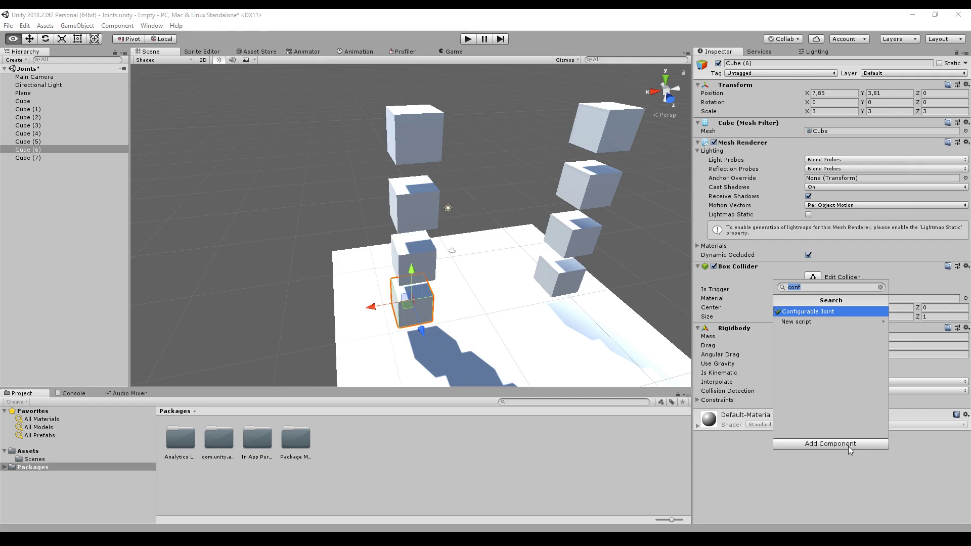
type("Distan")
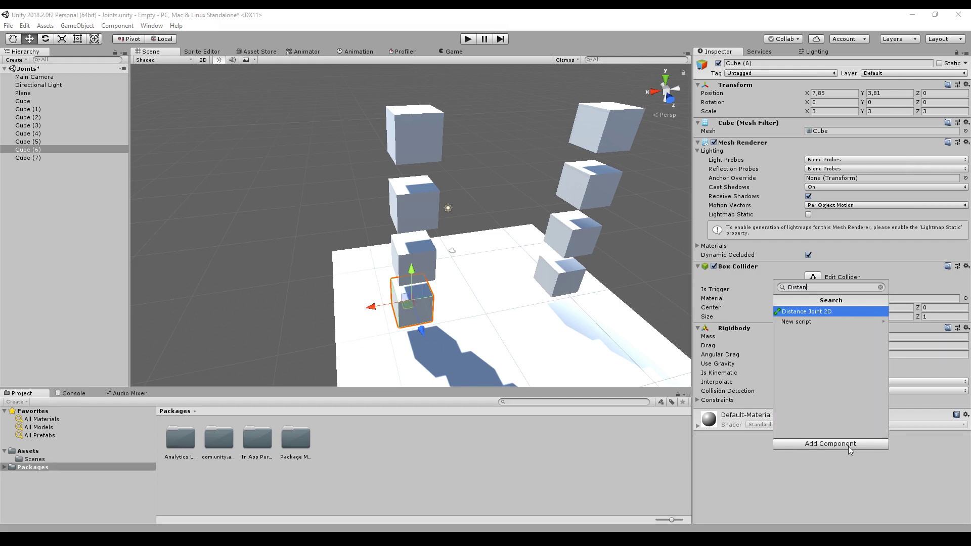
type("ceJoint3")
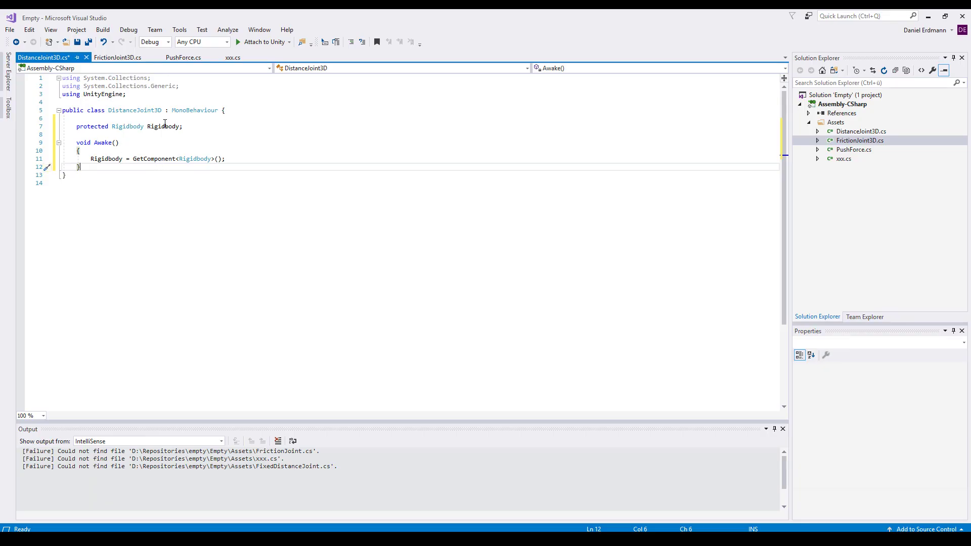
Paste public ConnectedRigidbody, DetermineDistanceOnStart and Distance fields above the Rigidbody field.
left_click(165, 126)
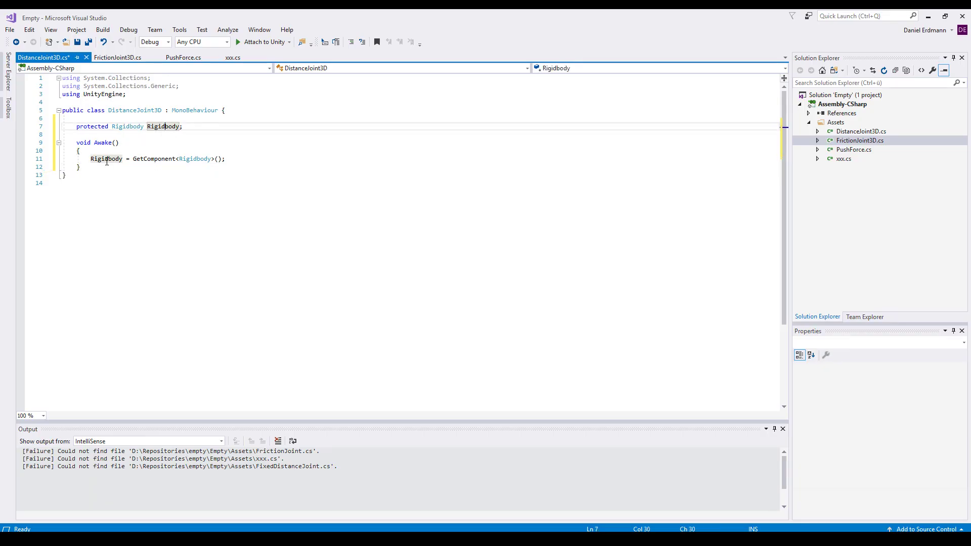
left_click(92, 158)
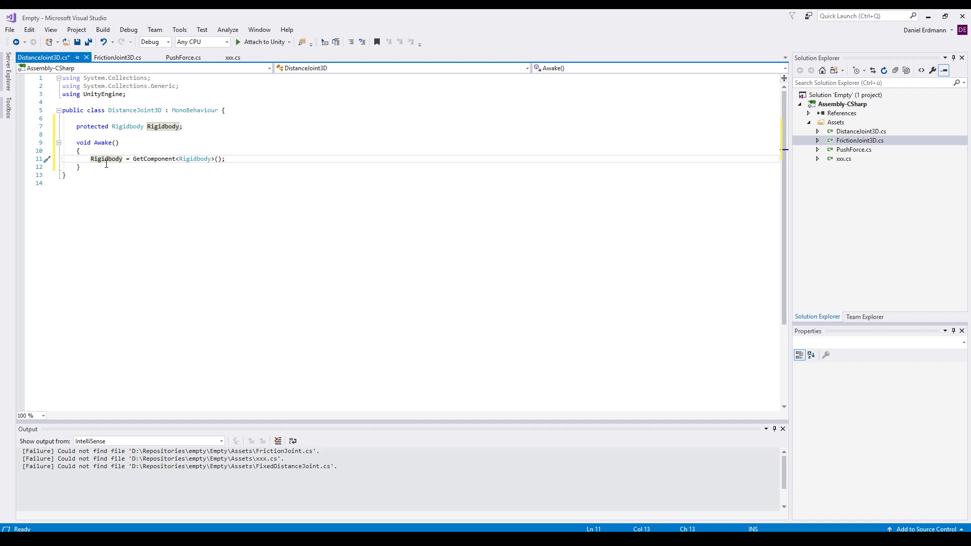
left_click_drag(133, 159, 241, 158)
left_click(195, 119)
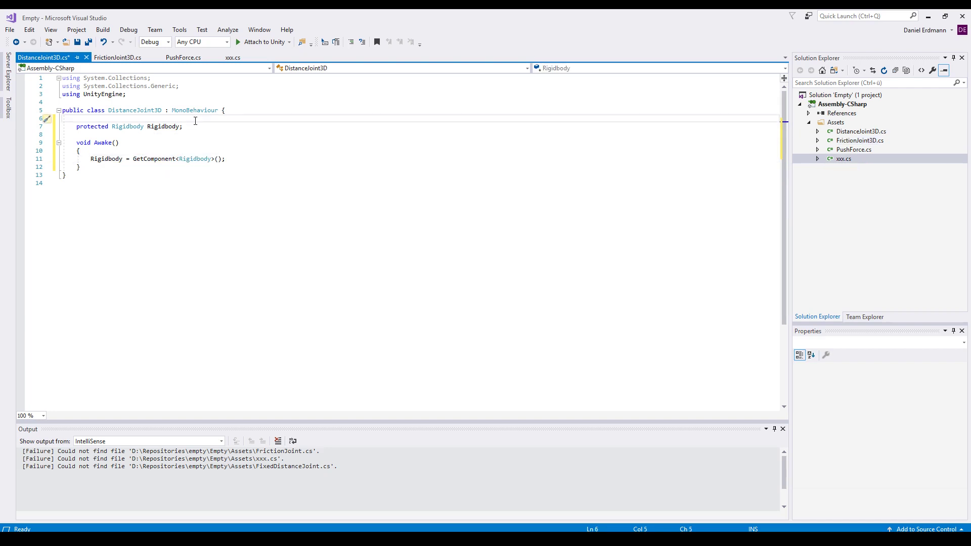
key("Return")
type("public Rigidbody ConnectedRigidbody; public bool DetermineDistanceOnStart; public float Distance;")
Default DetermineDistanceOnStart to true and save the script.
left_click(132, 120)
double_click(157, 127)
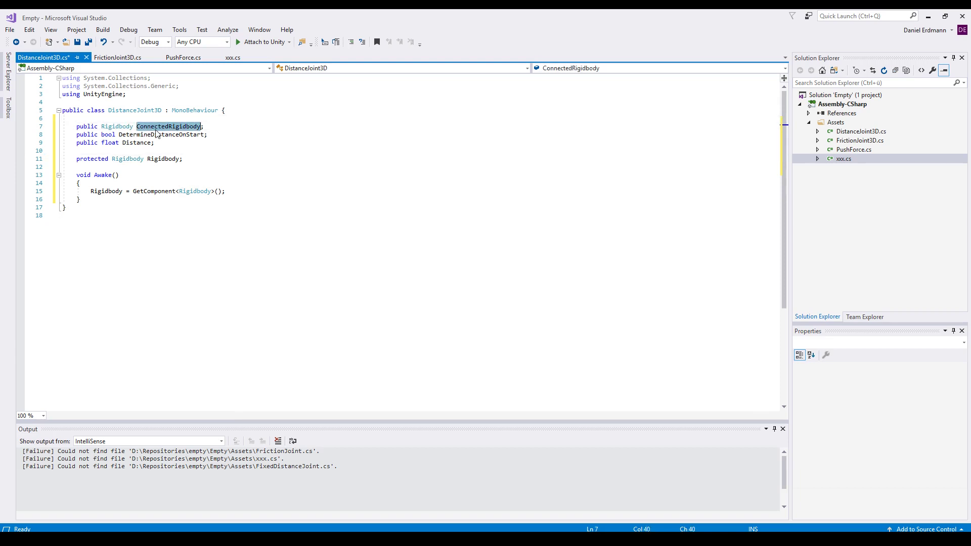
double_click(128, 143)
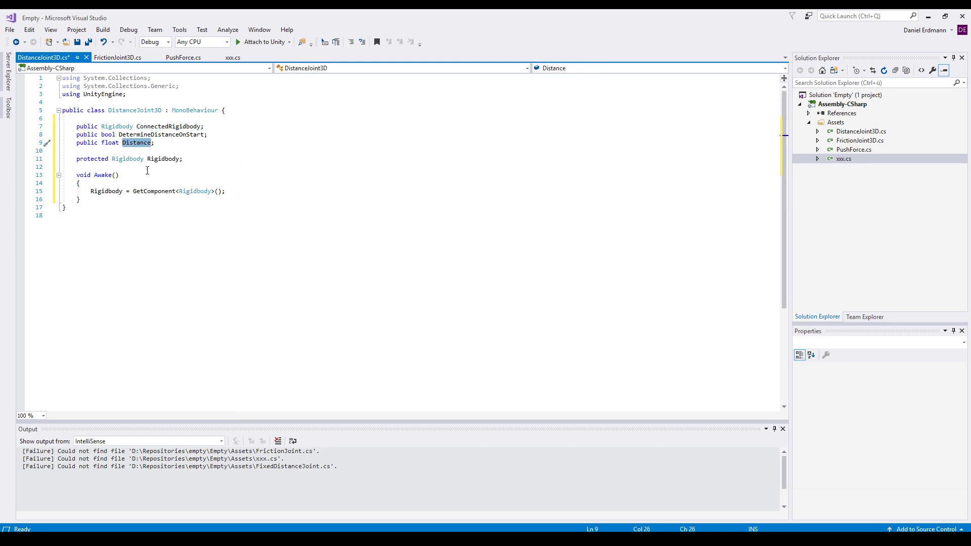
double_click(139, 134)
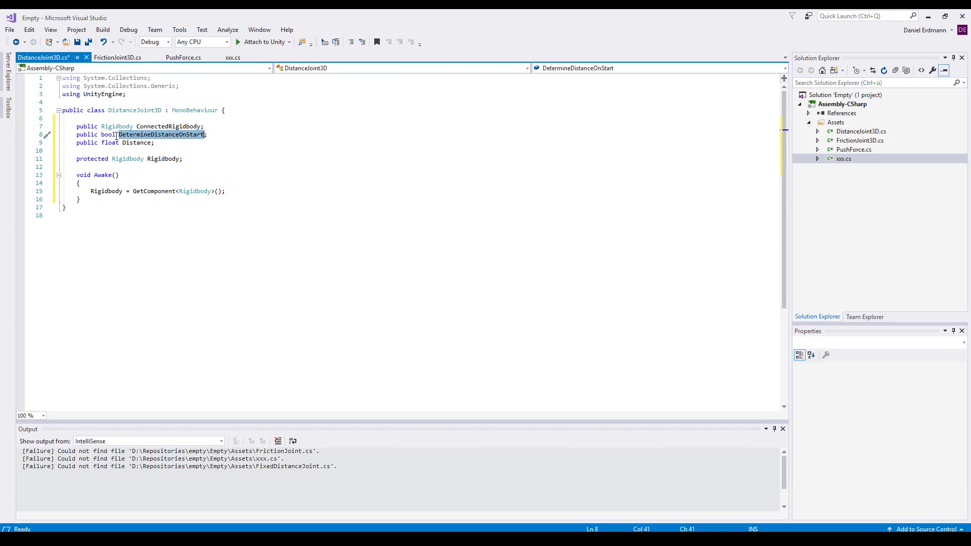
key("Right")
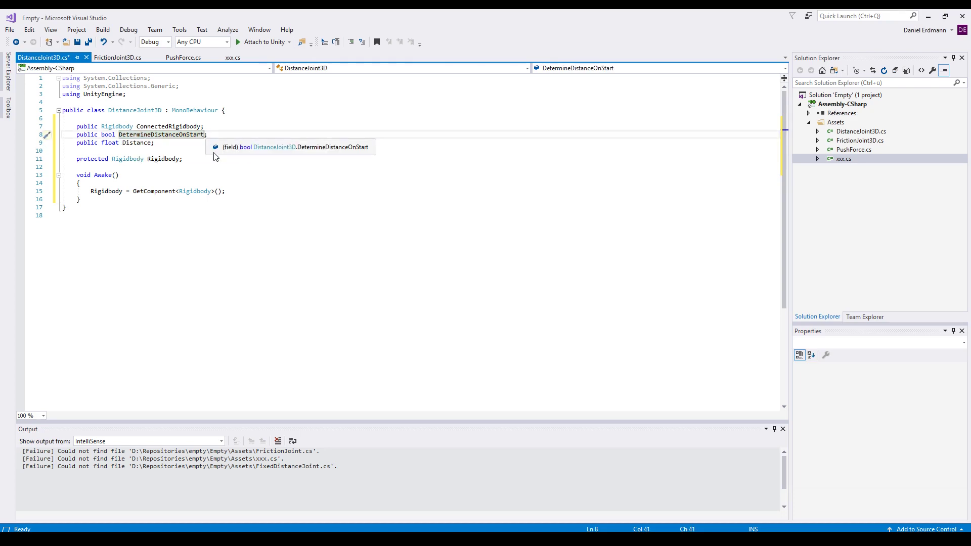
type("= f")
key("BackSpace")
type("true")
key("ctrl+s")
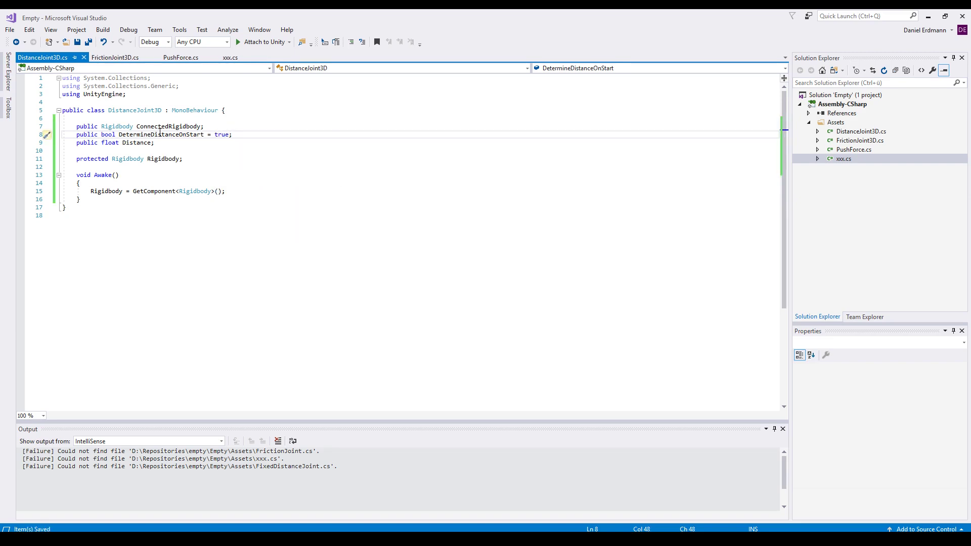
left_click(124, 202)
Add a Start method setting Distance via Vector3.Distance when DetermineDistanceOnStart is true.
type("void Start() {     if (DetermineDistanceOnStart)         Distance = Vector3.Distance(Rigidbody.position, ConnectedRigidbody.position); }")
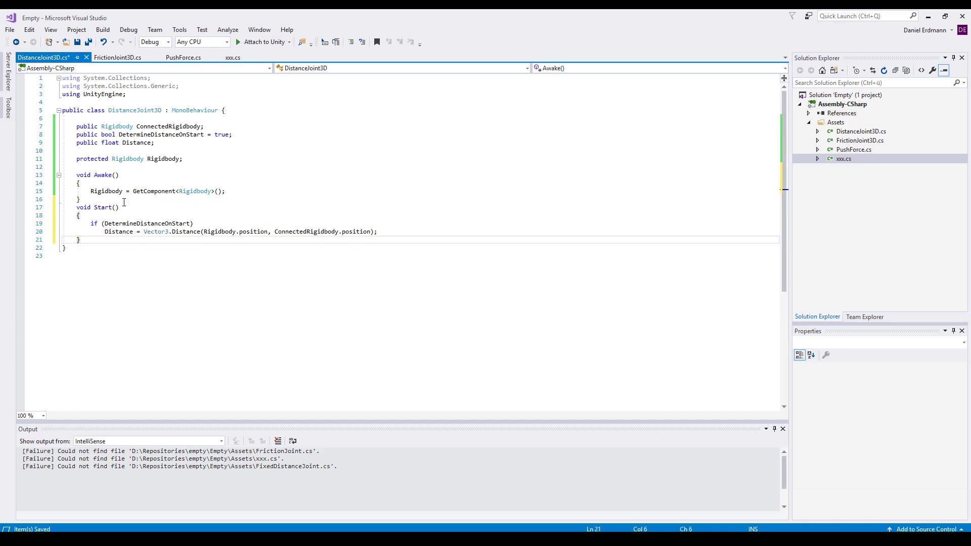
key("Return")
left_click(140, 231)
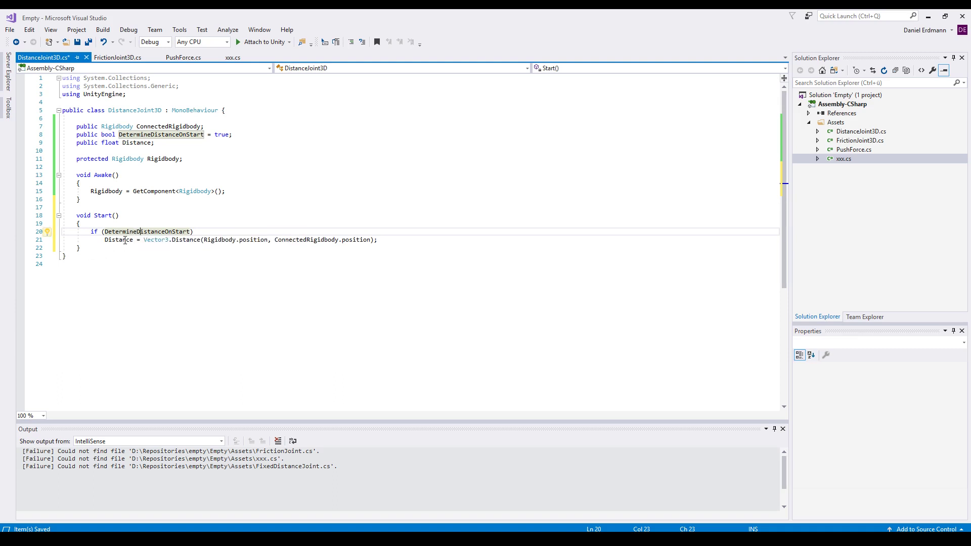
double_click(120, 239)
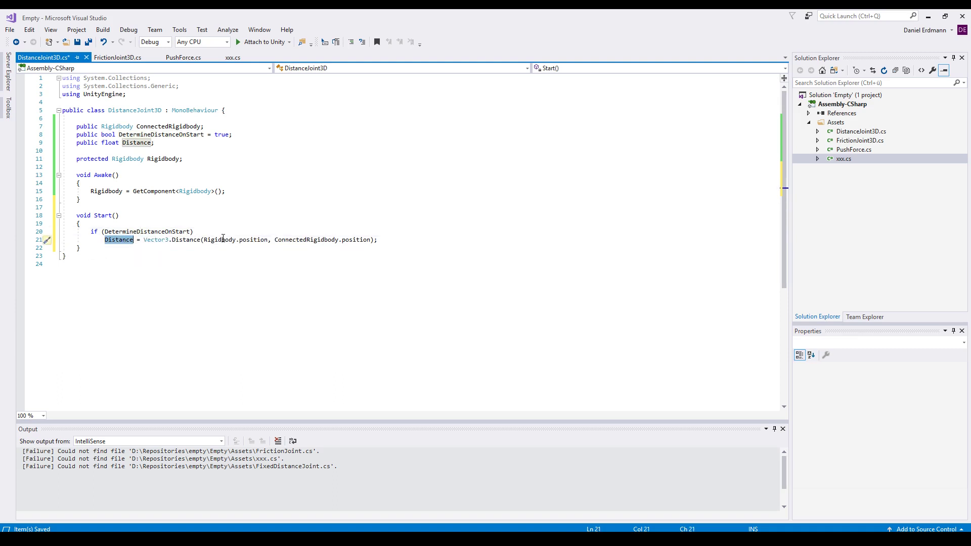
left_click_drag(204, 240, 371, 240)
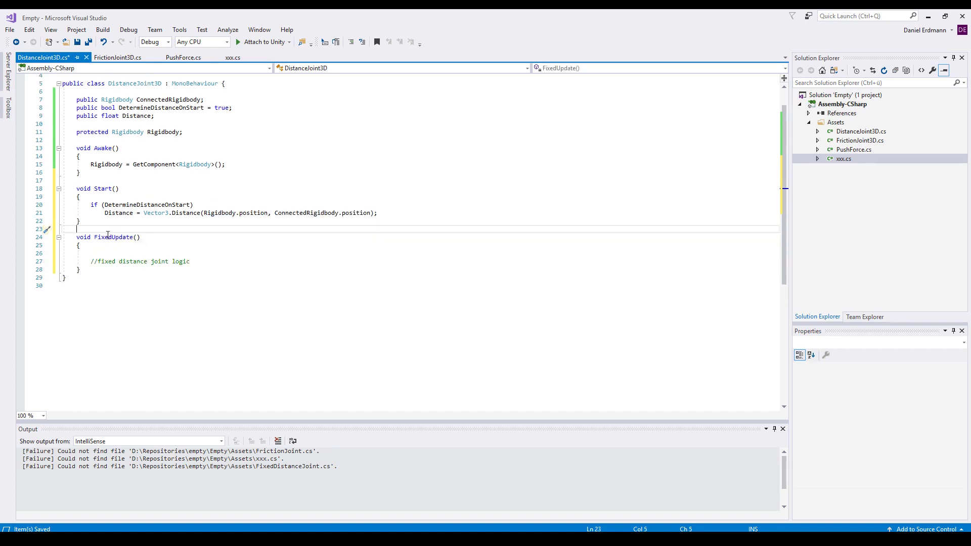
Replace the FixedUpdate placeholder comment with var connection = Rigidbody.position - ConnectedRigidbody.position.
double_click(112, 237)
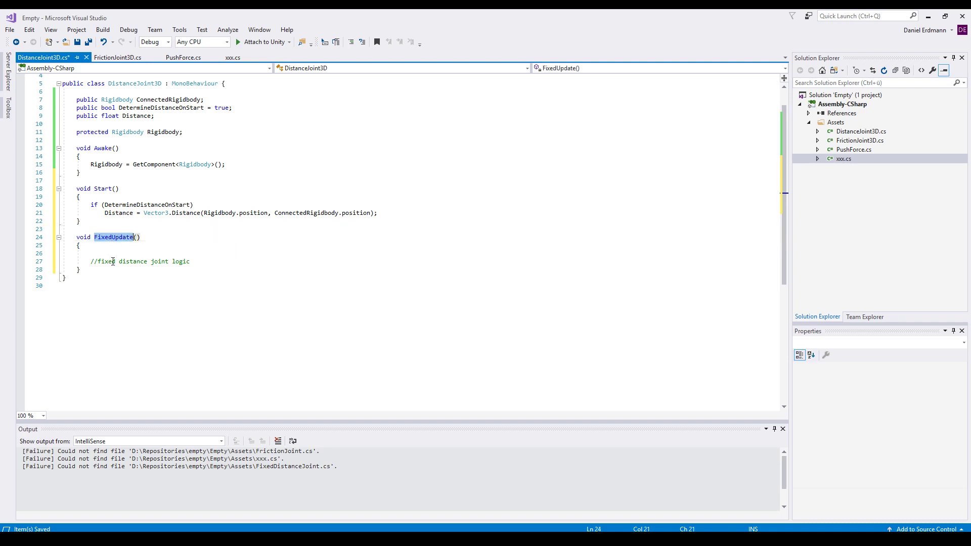
left_click(115, 255)
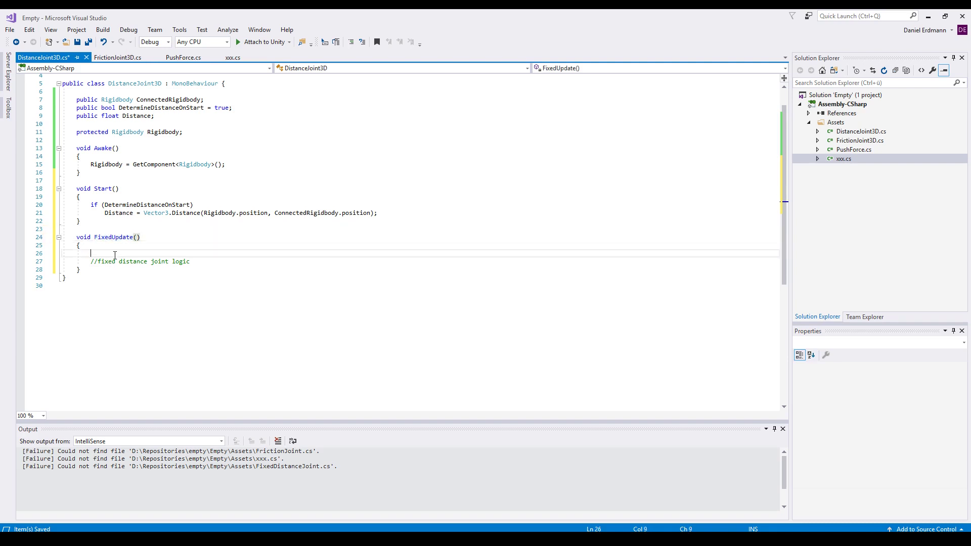
left_click_drag(97, 261, 208, 256)
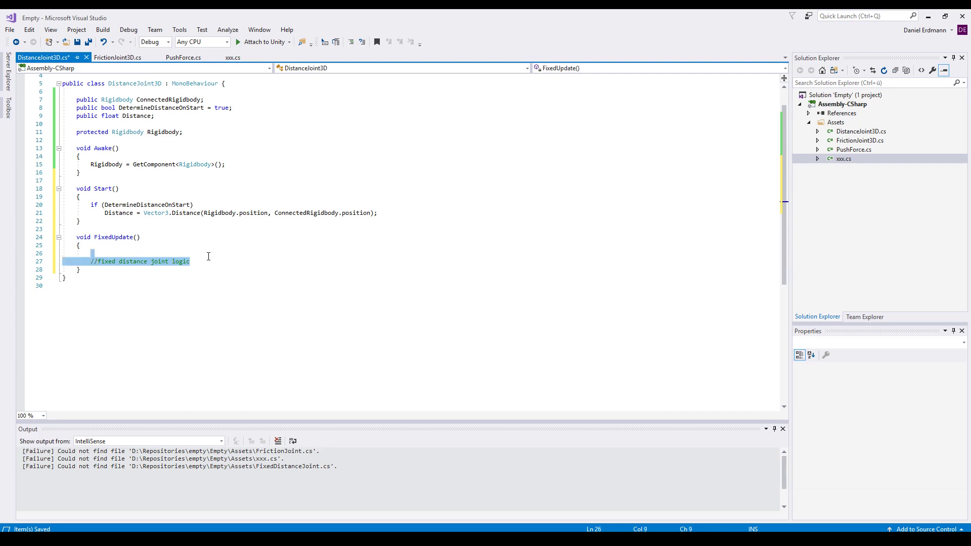
key("BackSpace")
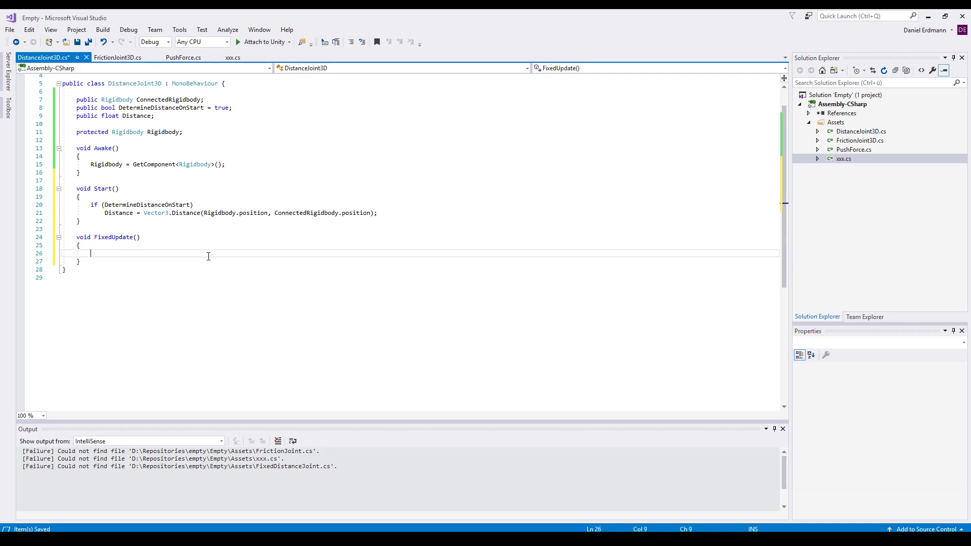
type("var connection = Rigidbody.position - ConnectedRigidbody.position;")
key("Return")
key("Return")
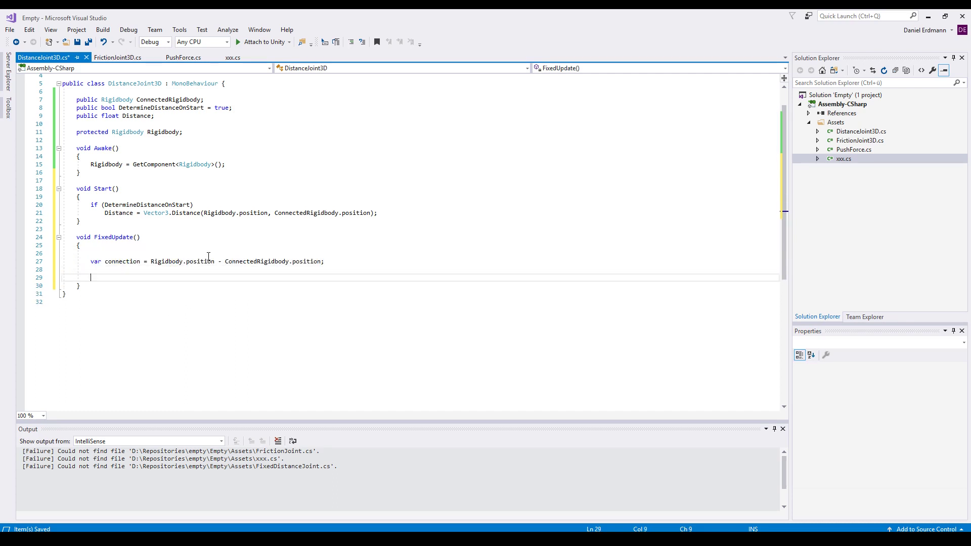
double_click(123, 262)
double_click(200, 262)
left_click_drag(201, 262, 172, 266)
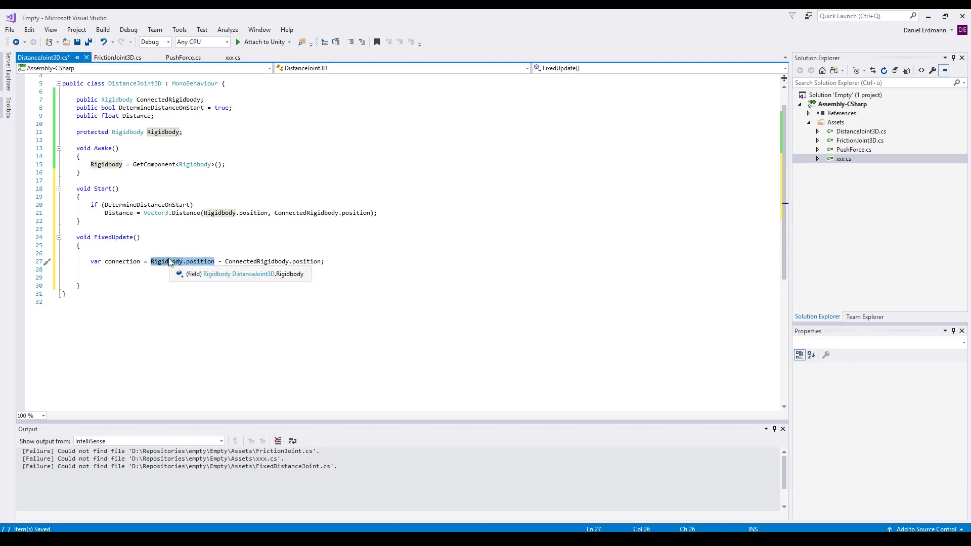
double_click(306, 262)
left_click_drag(306, 261, 269, 262)
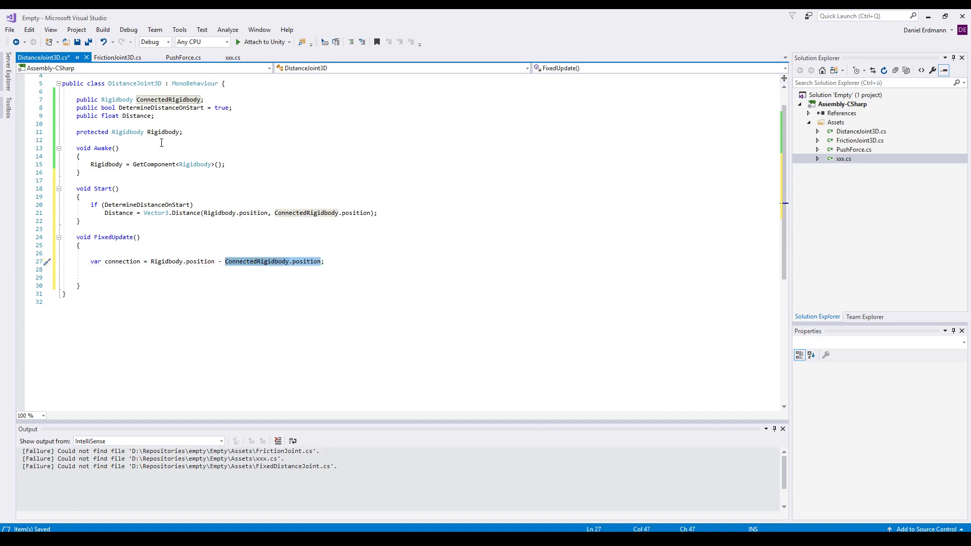
left_click(140, 115)
double_click(175, 262)
left_click_drag(175, 262, 308, 263)
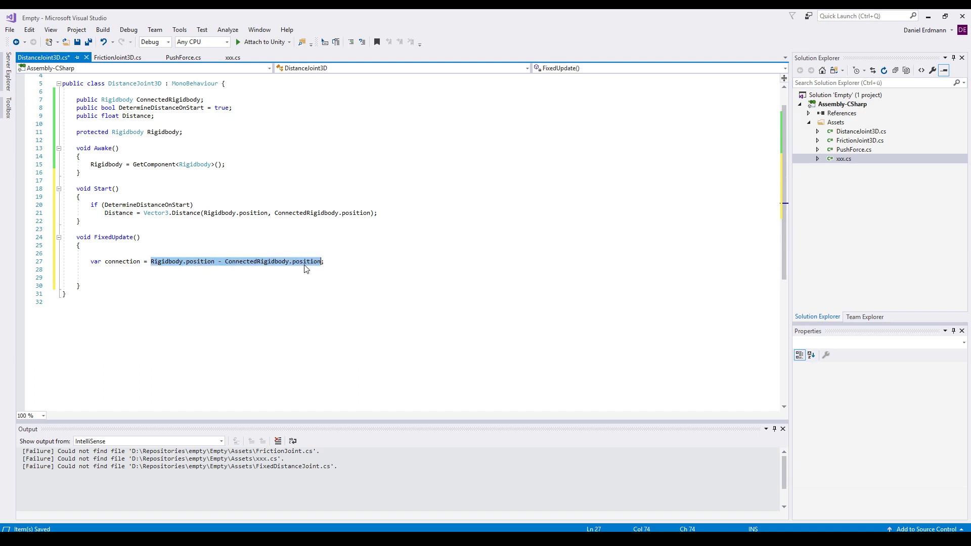
double_click(135, 116)
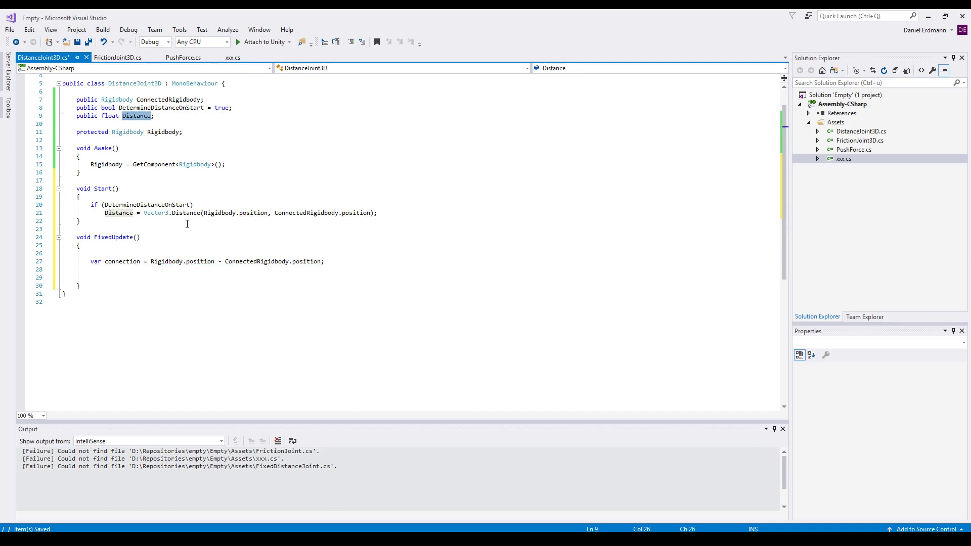
double_click(169, 263)
left_click_drag(169, 263, 210, 265)
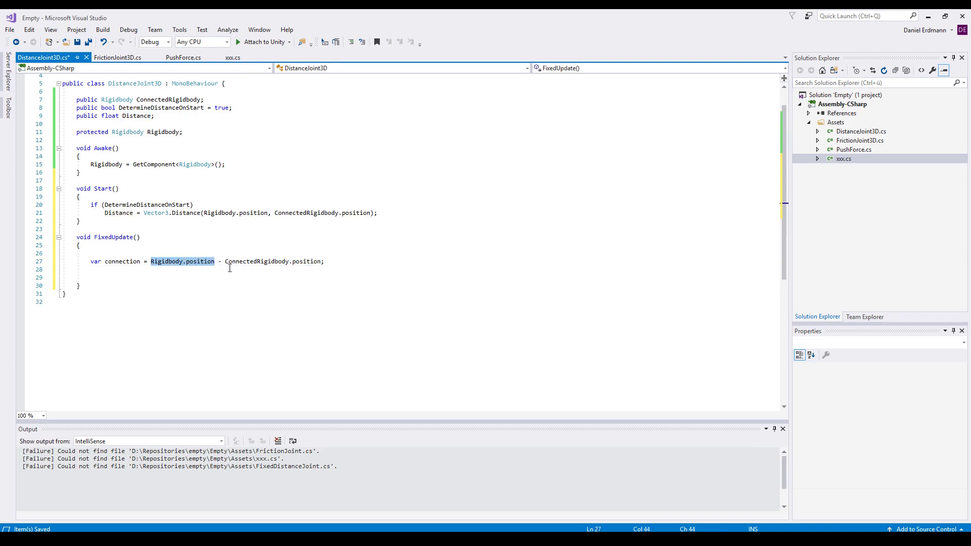
double_click(256, 264)
left_click_drag(301, 265, 320, 263)
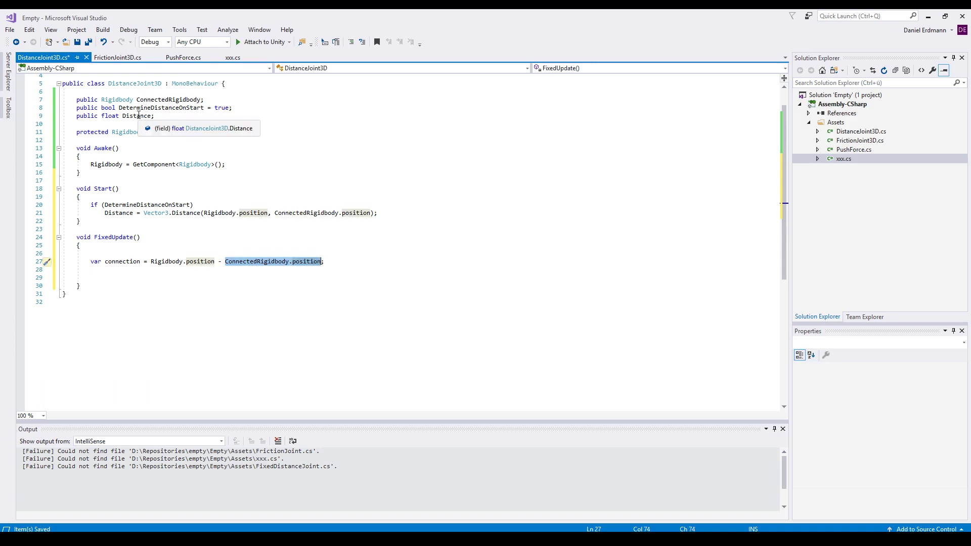
left_click(198, 271)
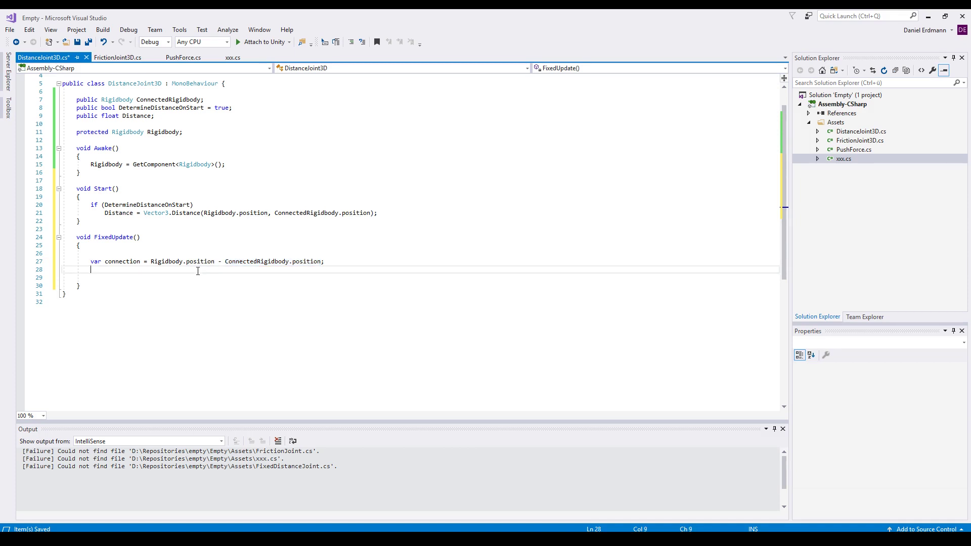
left_click_drag(214, 264, 151, 264)
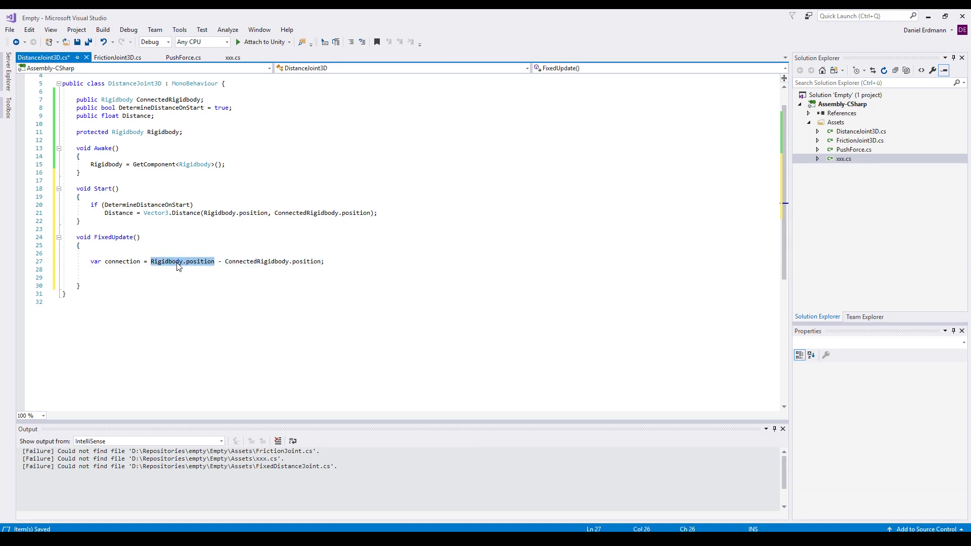
left_click_drag(322, 263, 226, 264)
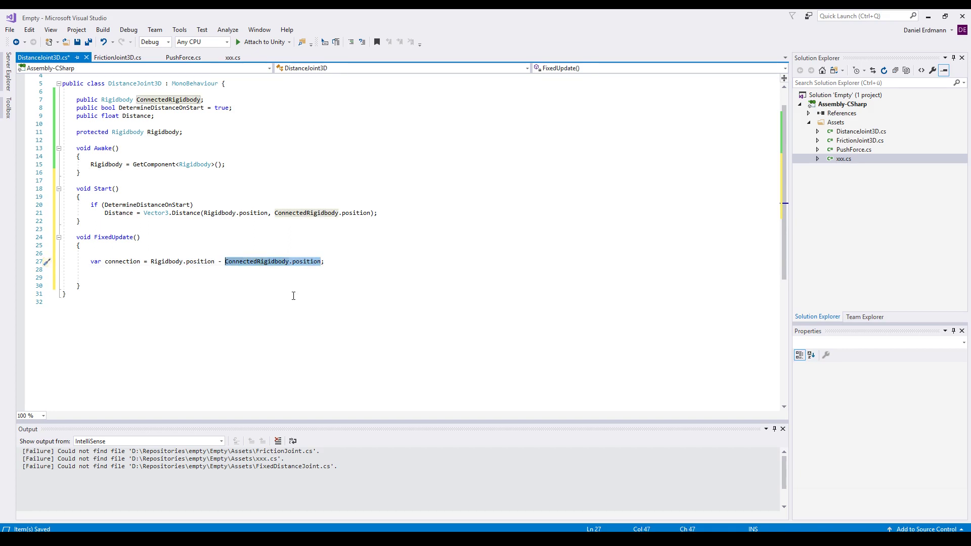
left_click(378, 265)
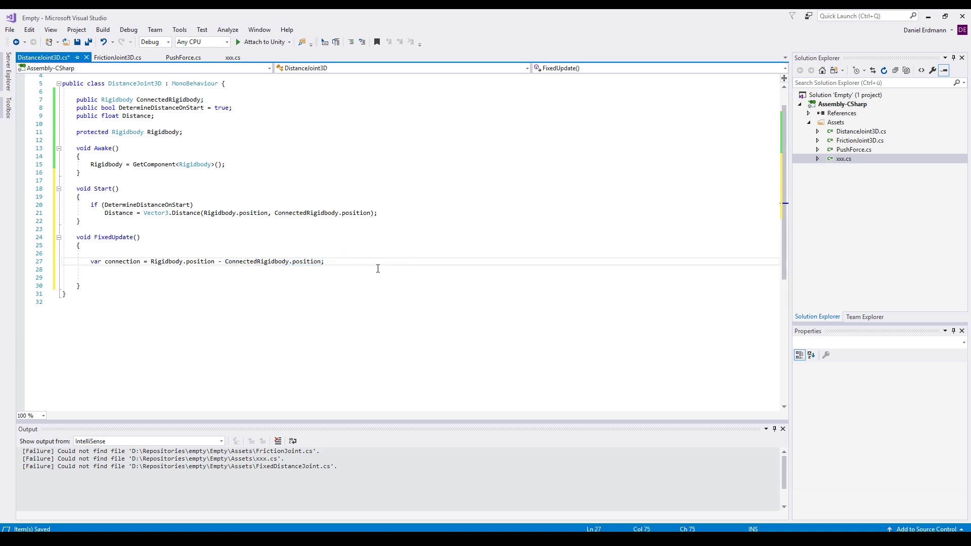
Add var distanceDiscrepancy = Distance - connection.magnitude; in FixedUpdate.
key("Return")
type("var distanceDiscrepancy = Distance - connection.magnitude;")
double_click(129, 270)
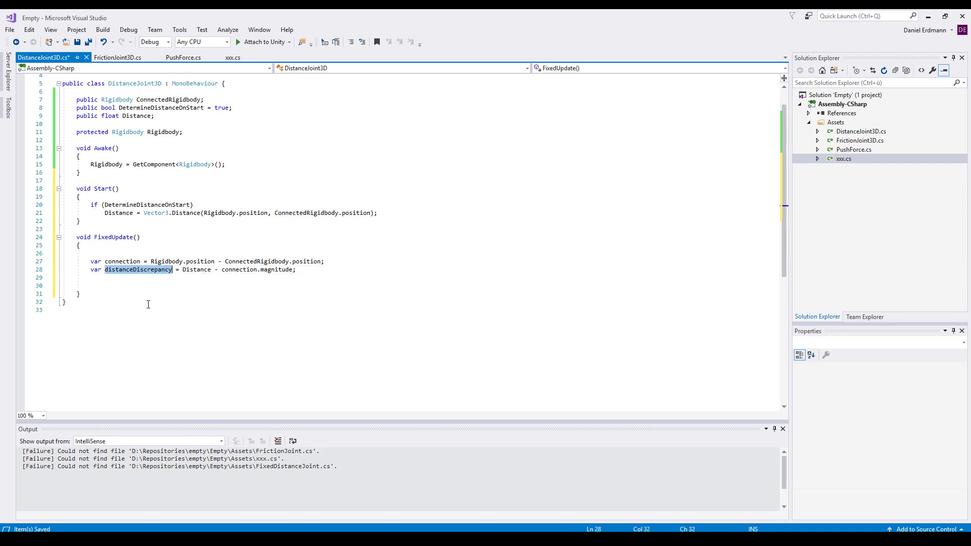
double_click(192, 271)
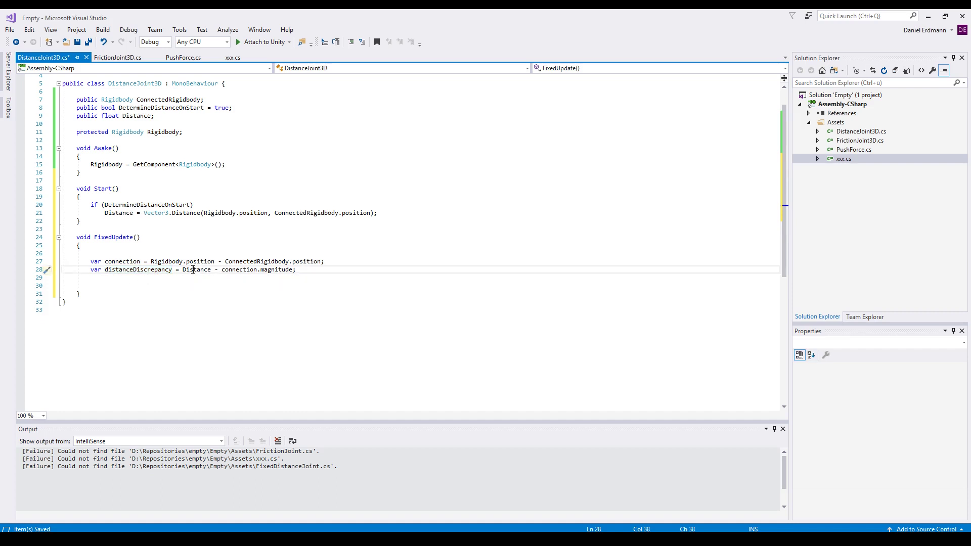
left_click_drag(222, 271, 292, 272)
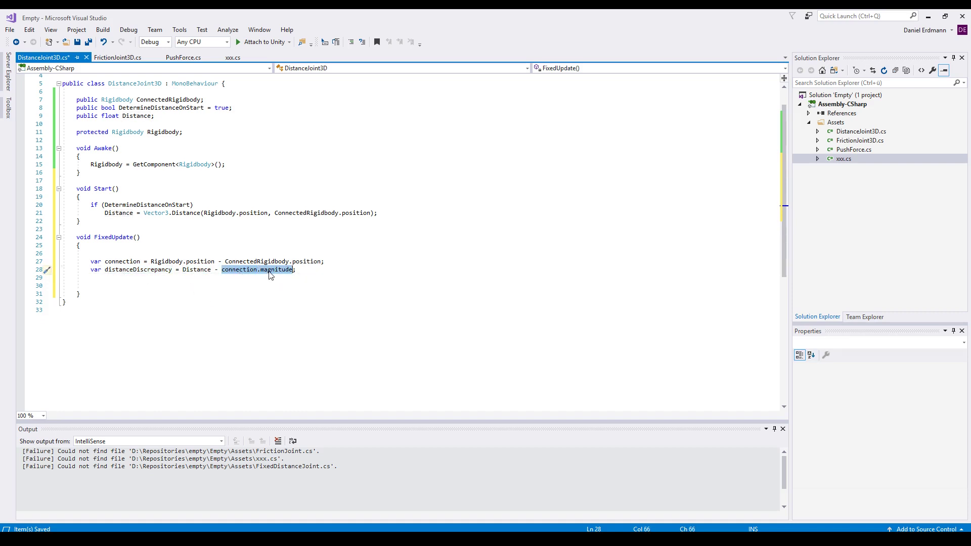
Add Rigidbody.position += distanceDiscrepancy * connection.normalized to correct the body's position.
left_click(160, 277)
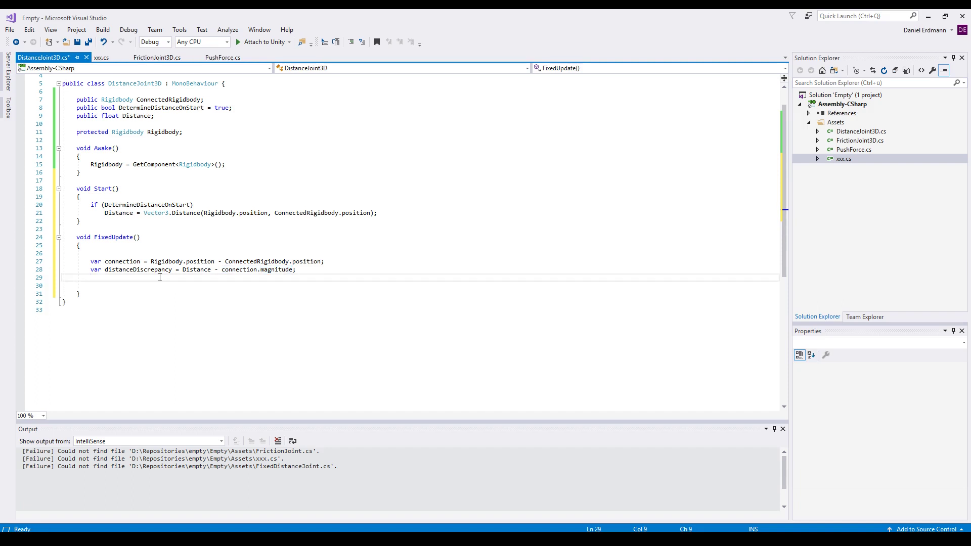
key("Return")
type("Rigidbody.position += distanceDiscrepancy * connection.normalized;")
left_click_drag(93, 287, 147, 289)
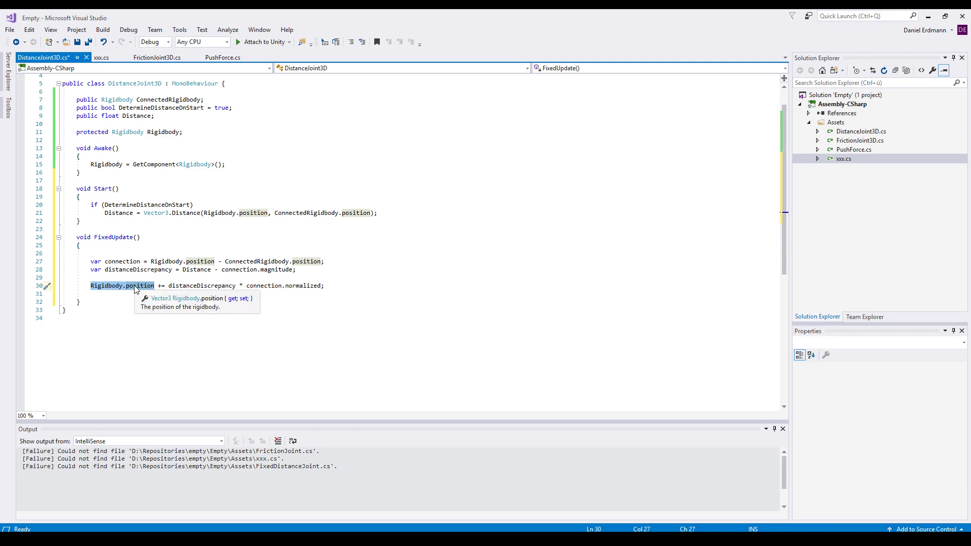
left_click(162, 289)
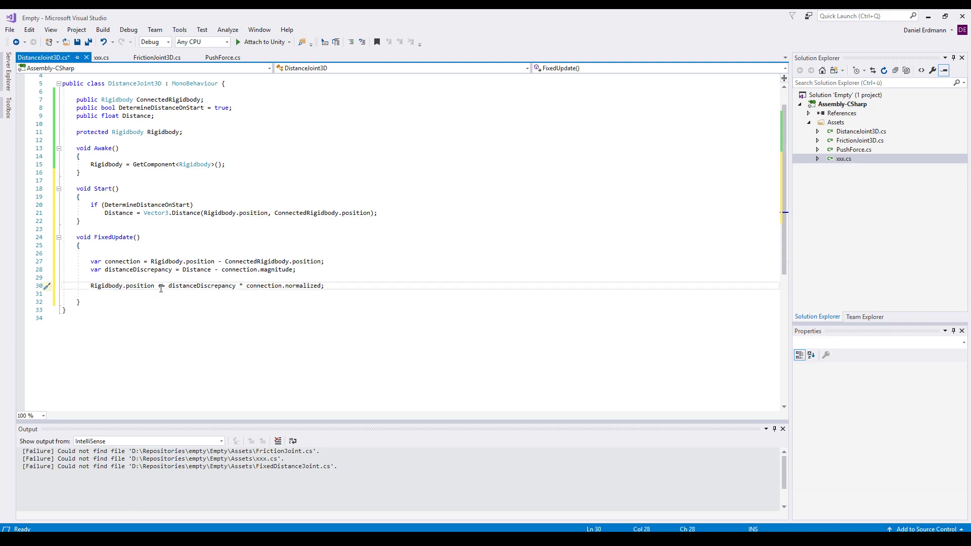
double_click(202, 287)
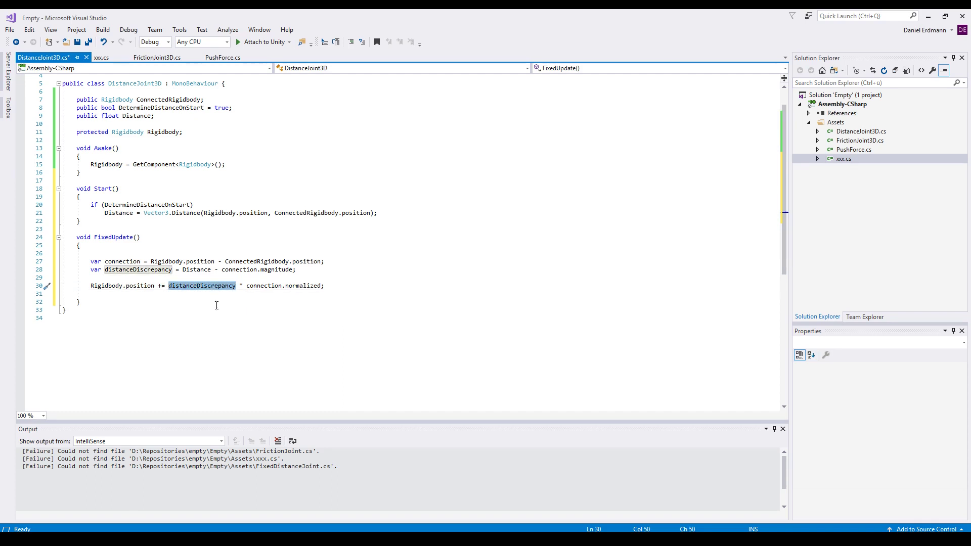
double_click(269, 287)
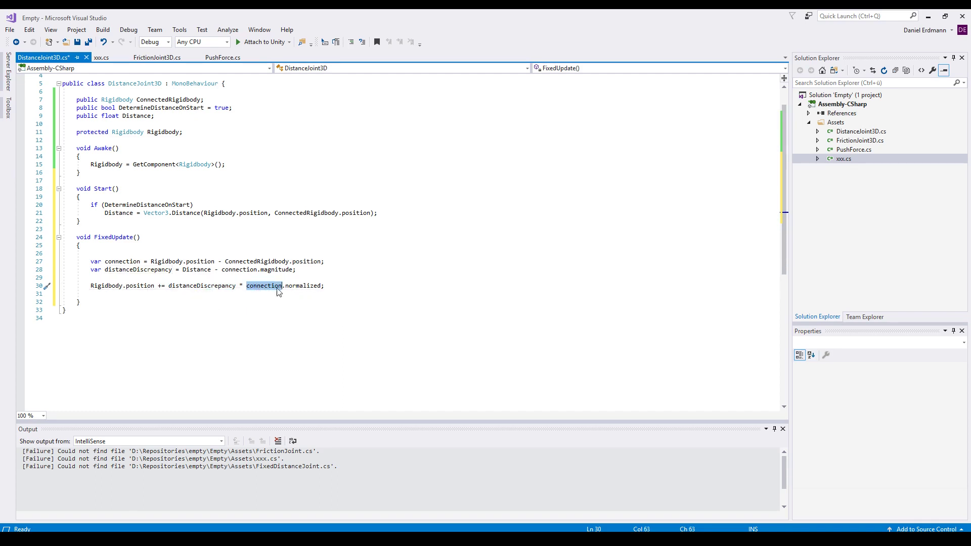